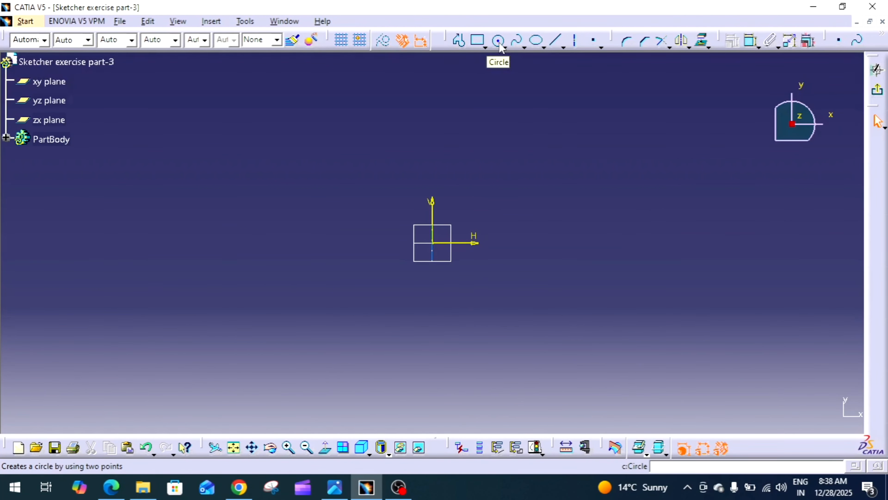
Step: Sketch a circle centred on the sketch origin, about 77 mm in diameter
{"action": "left_click_drag", "start_coordinate": [447, 40], "coordinate": [480, 41]}
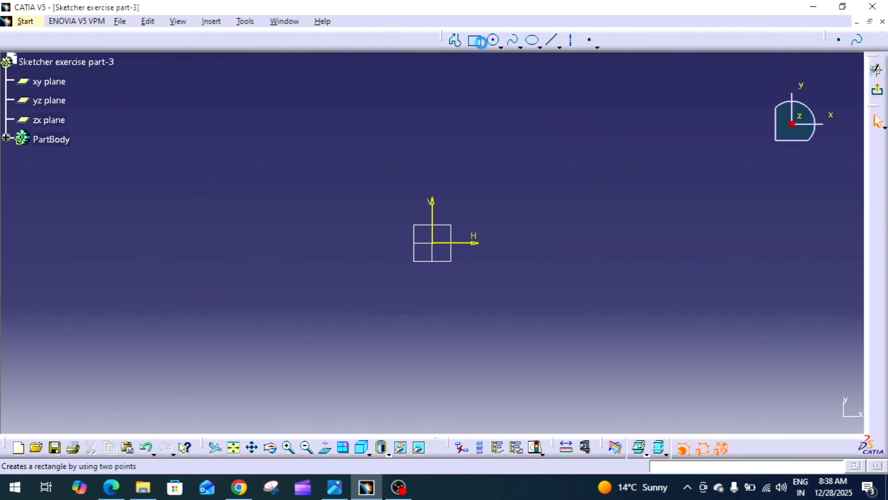
{"action": "left_click", "coordinate": [494, 41]}
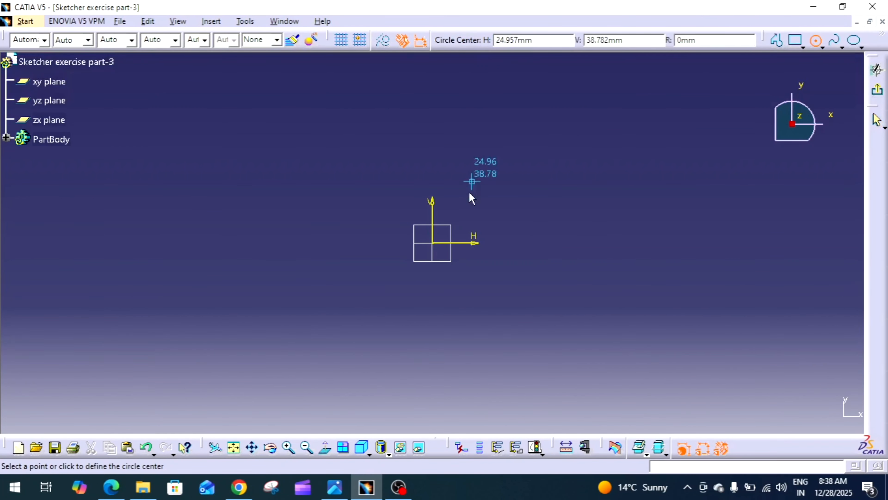
{"action": "left_click", "coordinate": [435, 243]}
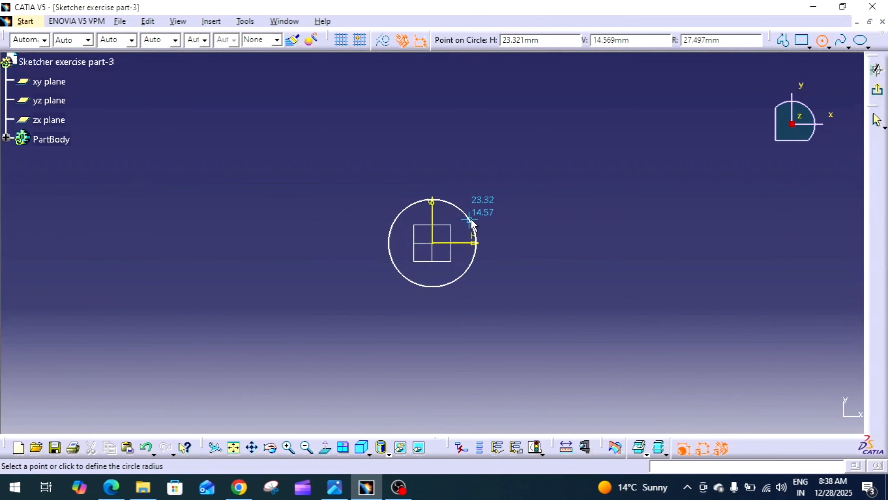
{"action": "left_click", "coordinate": [484, 211]}
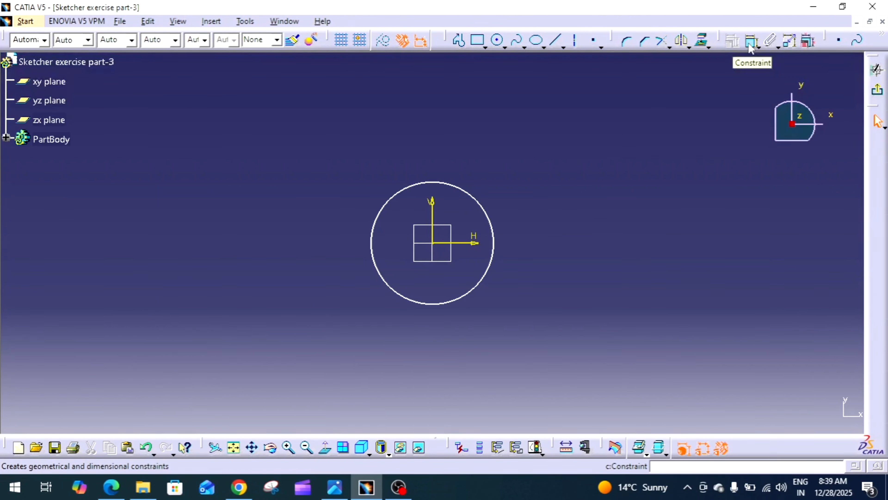
Step: Constrain the circle's diameter to 60 mm
{"action": "left_click_drag", "start_coordinate": [730, 39], "coordinate": [734, 91]}
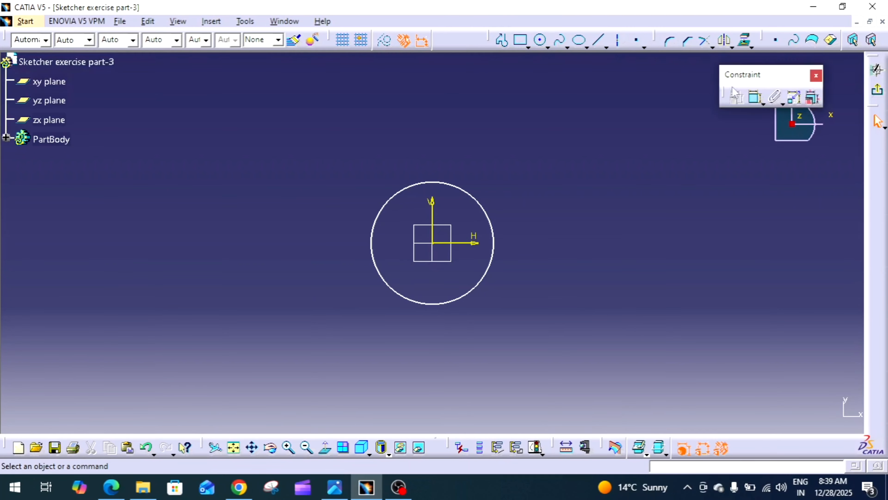
{"action": "left_click_drag", "start_coordinate": [756, 43], "coordinate": [748, 28]}
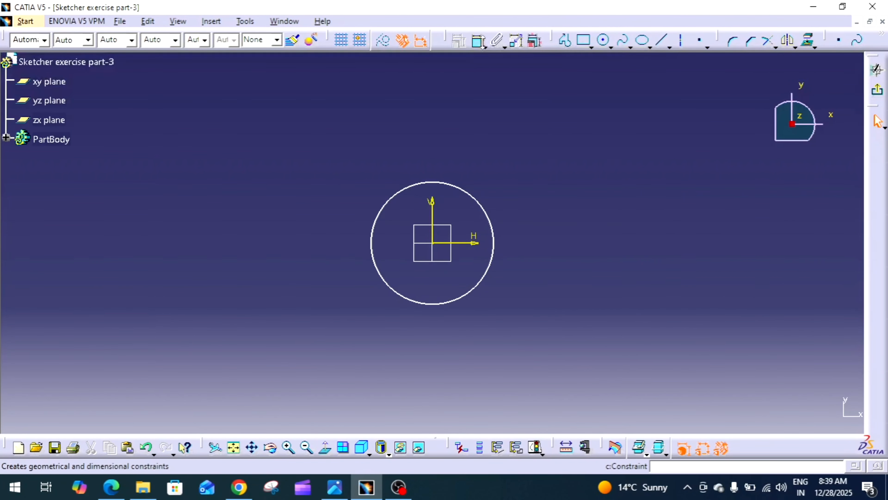
{"action": "left_click", "coordinate": [476, 43]}
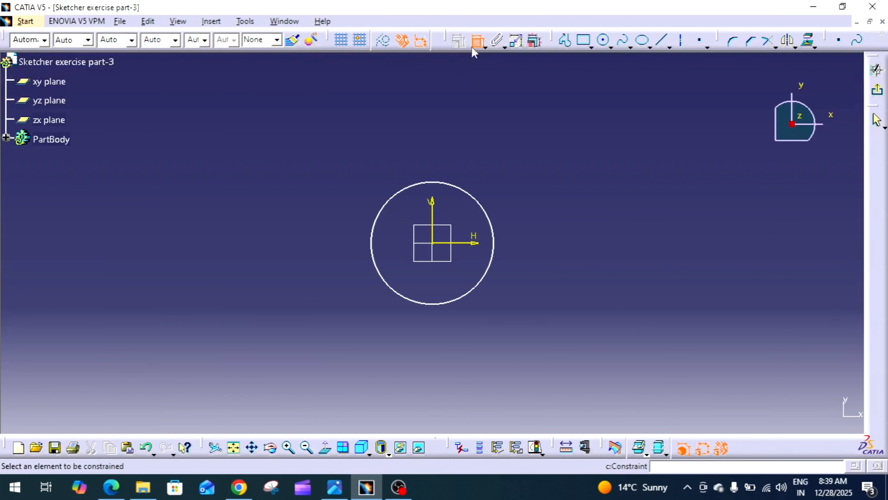
{"action": "left_click", "coordinate": [477, 202]}
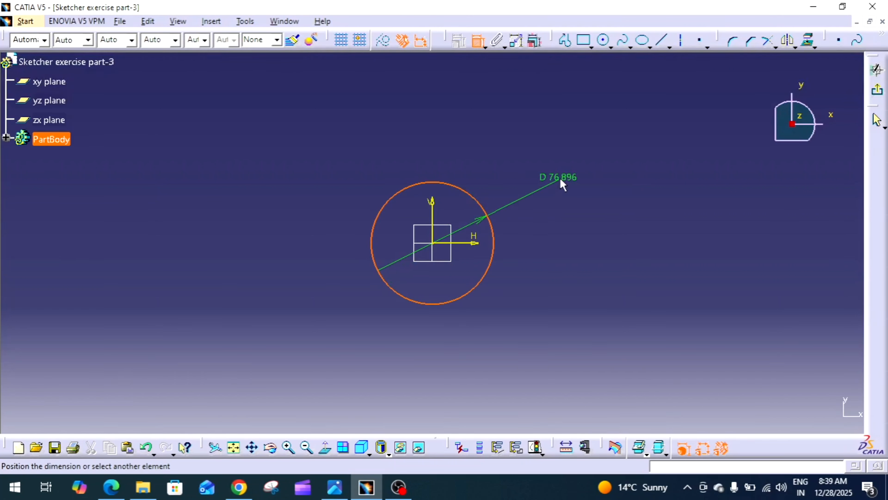
{"action": "left_click", "coordinate": [561, 181]}
{"action": "left_click", "coordinate": [558, 177]}
{"action": "double_click", "coordinate": [558, 177]}
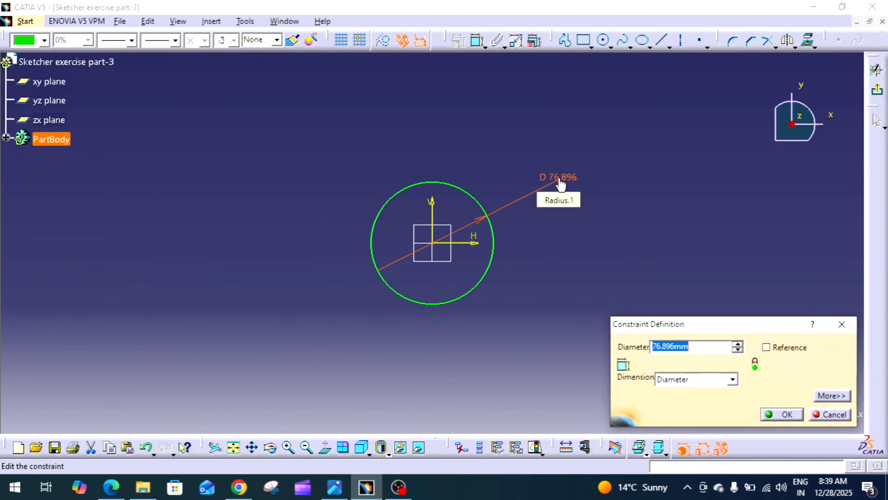
{"action": "type", "text": "60"}
{"action": "key", "text": "Return"}
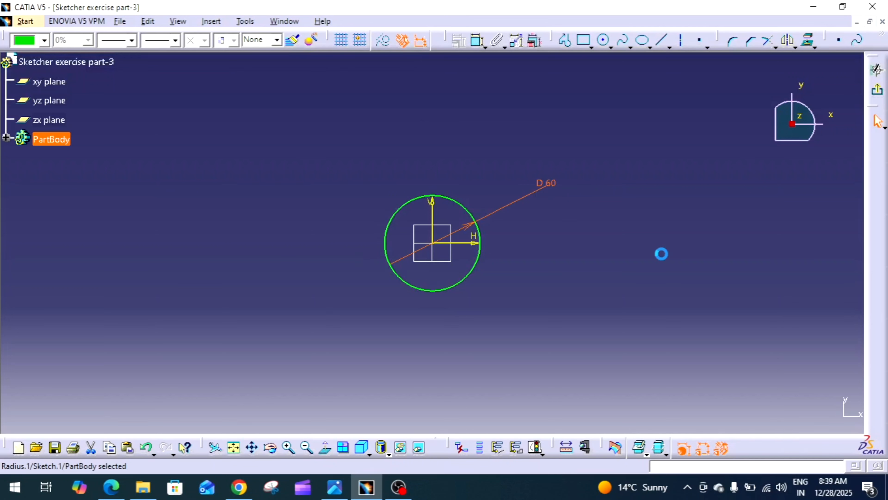
{"action": "left_click", "coordinate": [662, 253]}
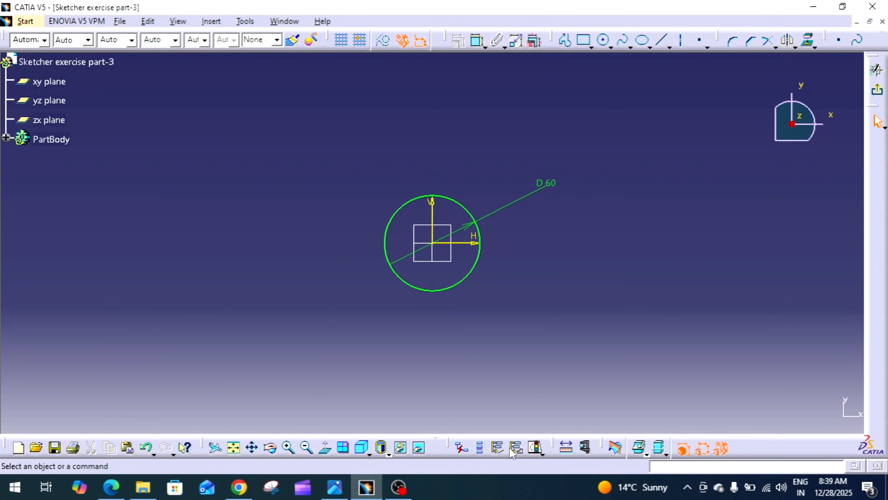
{"action": "left_click", "coordinate": [604, 42]}
{"action": "left_click", "coordinate": [429, 243]}
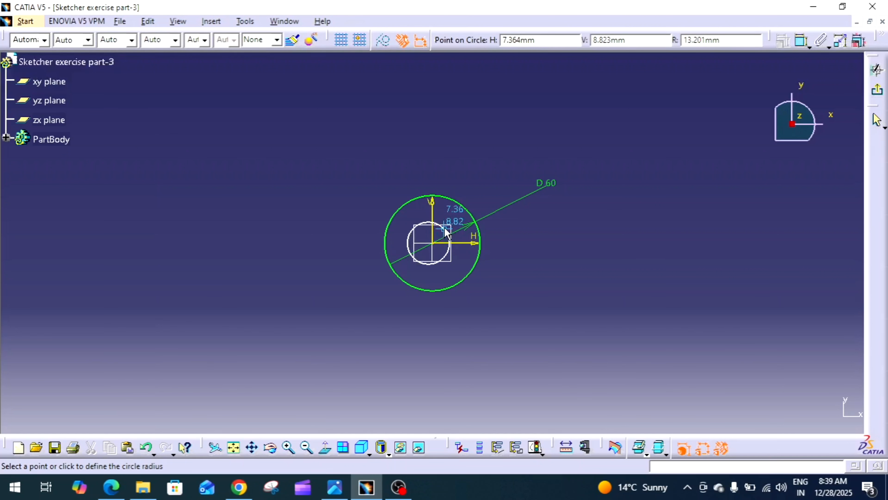
{"action": "key", "text": "Escape"}
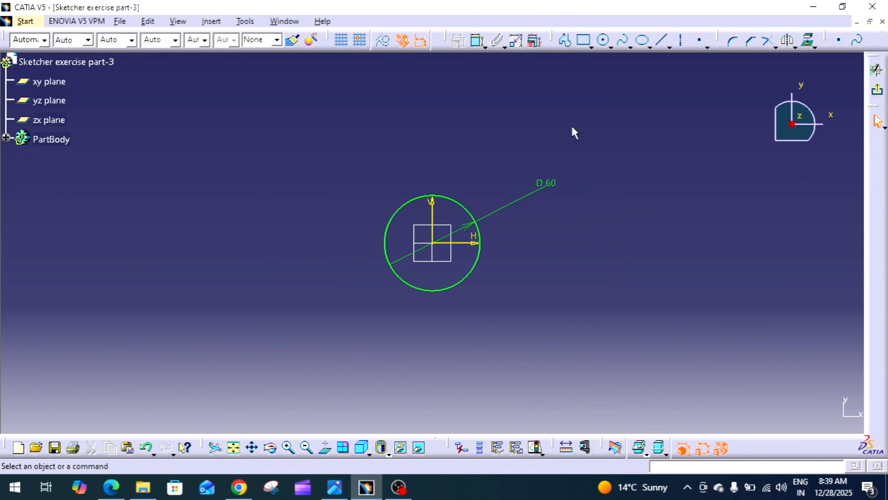
Step: Sketch two more circles centred on the origin, about 17 mm and 42 mm in diameter
{"action": "left_click", "coordinate": [601, 43]}
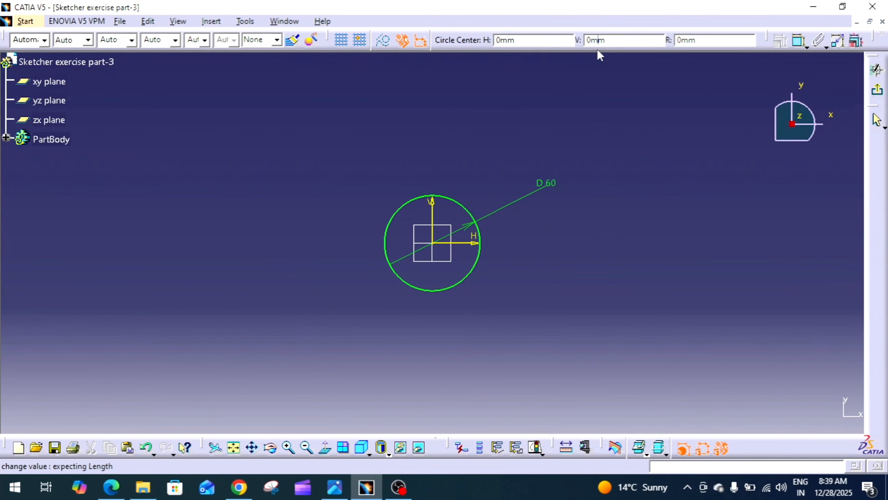
{"action": "left_click", "coordinate": [433, 242]}
{"action": "left_click", "coordinate": [445, 237]}
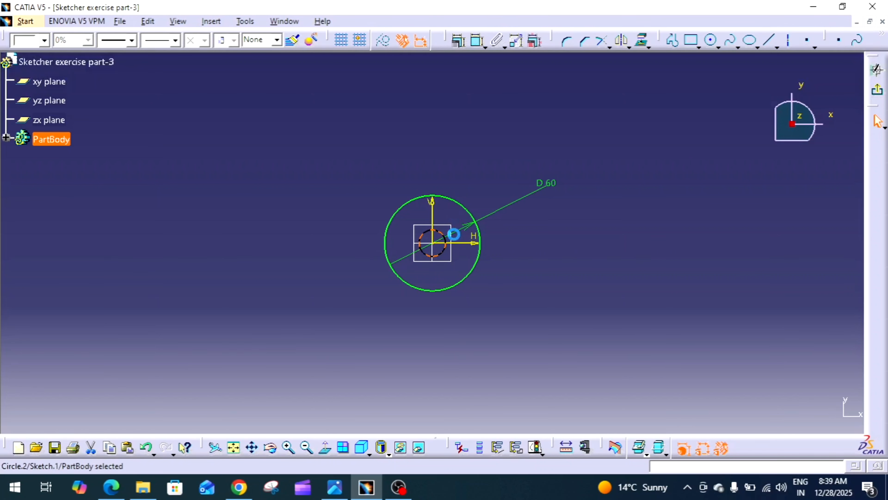
{"action": "left_click", "coordinate": [711, 40]}
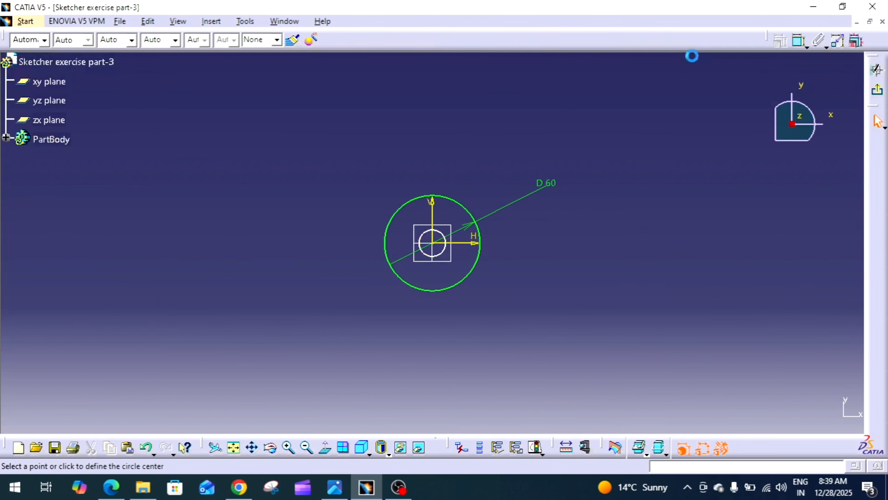
{"action": "left_click", "coordinate": [434, 242]}
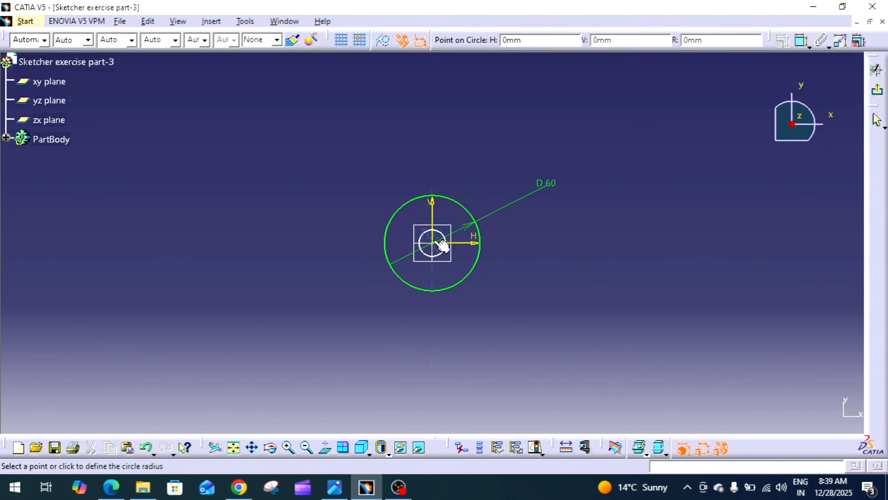
{"action": "left_click", "coordinate": [457, 221]}
Step: Constrain the innermost circle's diameter to 23 mm
{"action": "left_click", "coordinate": [555, 250]}
{"action": "mouse_move", "coordinate": [554, 249]}
{"action": "middle_mouse_down"}
{"action": "mouse_move", "coordinate": [587, 199]}
{"action": "mouse_move", "coordinate": [593, 170]}
{"action": "middle_mouse_up"}
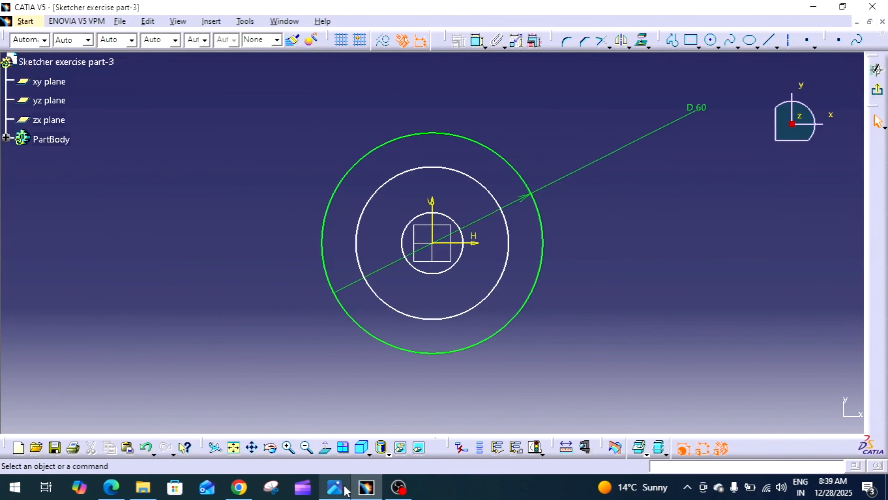
{"action": "left_click", "coordinate": [334, 487]}
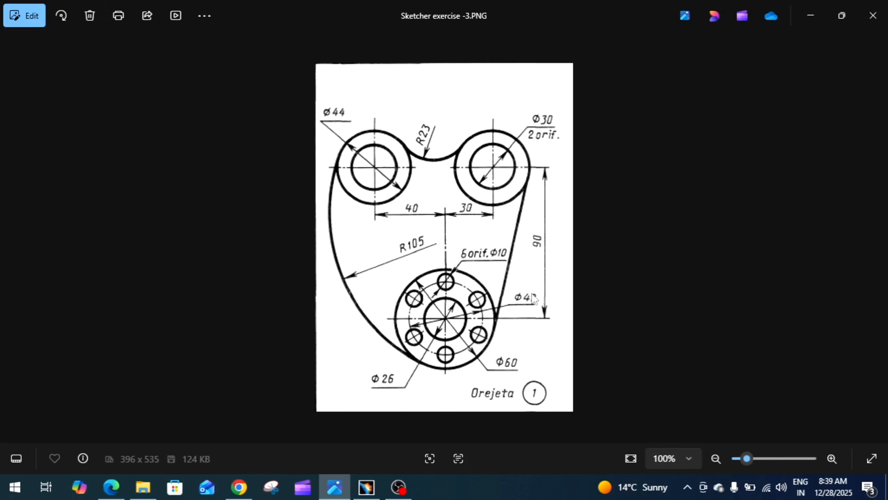
{"action": "left_click", "coordinate": [366, 487]}
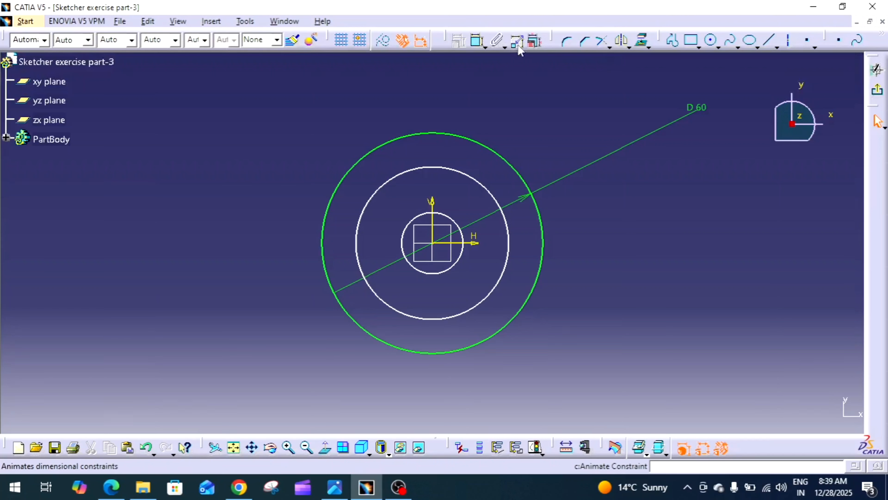
{"action": "left_click", "coordinate": [478, 40]}
{"action": "left_click", "coordinate": [440, 276]}
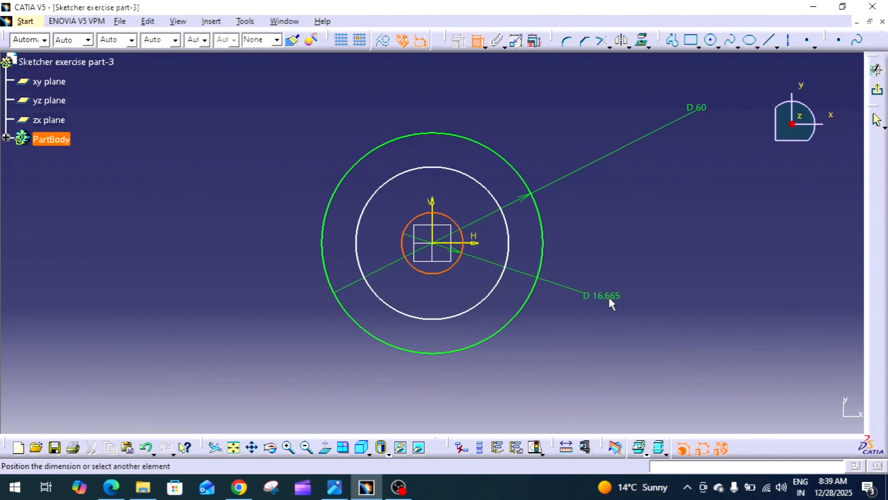
{"action": "left_click", "coordinate": [606, 295]}
{"action": "double_click", "coordinate": [605, 294]}
{"action": "type", "text": "23"}
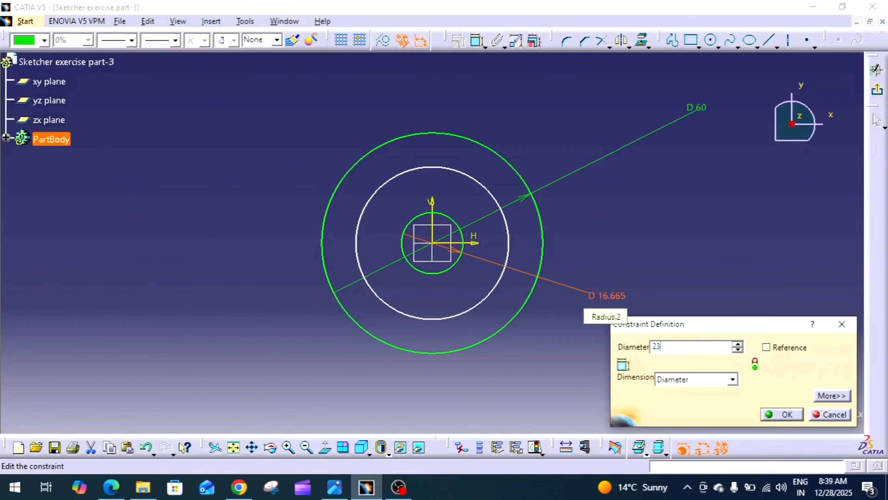
{"action": "key", "text": "Return"}
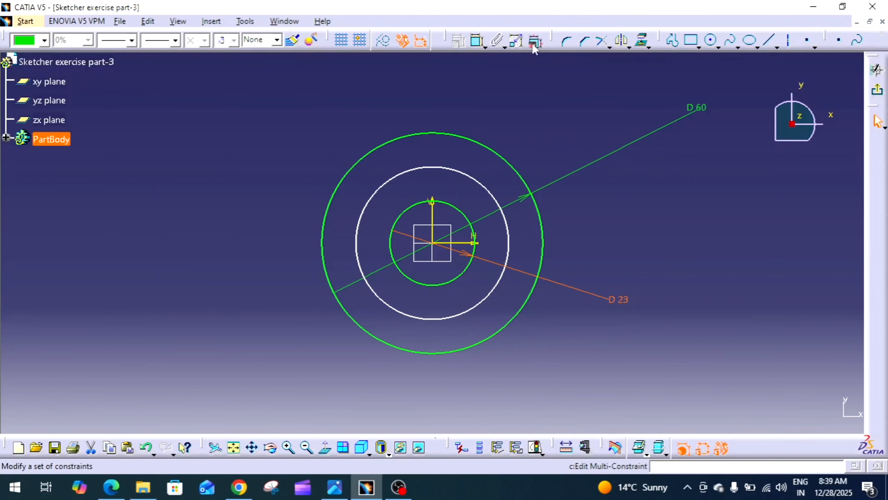
Step: Constrain the middle circle's diameter to 42 mm
{"action": "left_click", "coordinate": [477, 40]}
{"action": "left_click", "coordinate": [485, 187]}
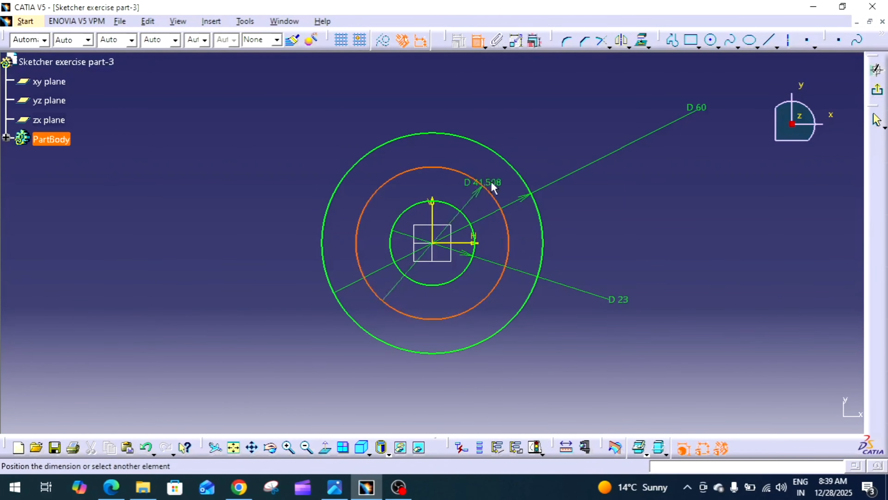
{"action": "left_click", "coordinate": [563, 152]}
{"action": "double_click", "coordinate": [566, 152]}
{"action": "type", "text": "42"}
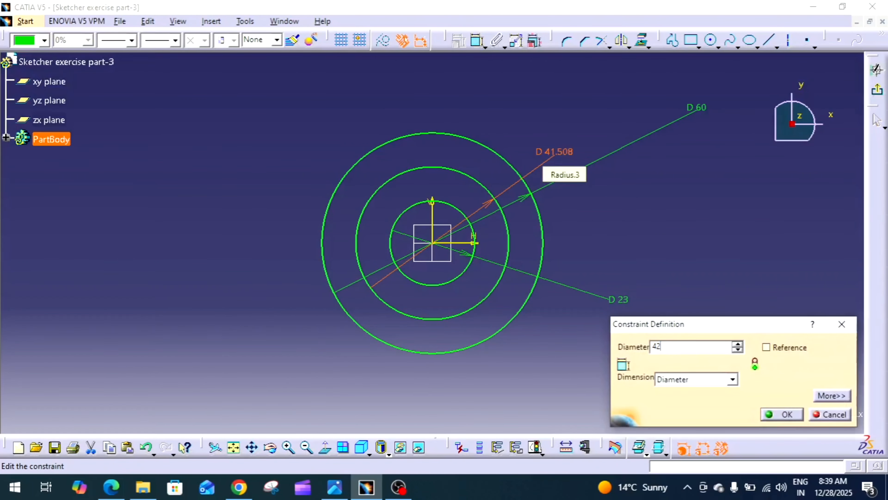
{"action": "key", "text": "Return"}
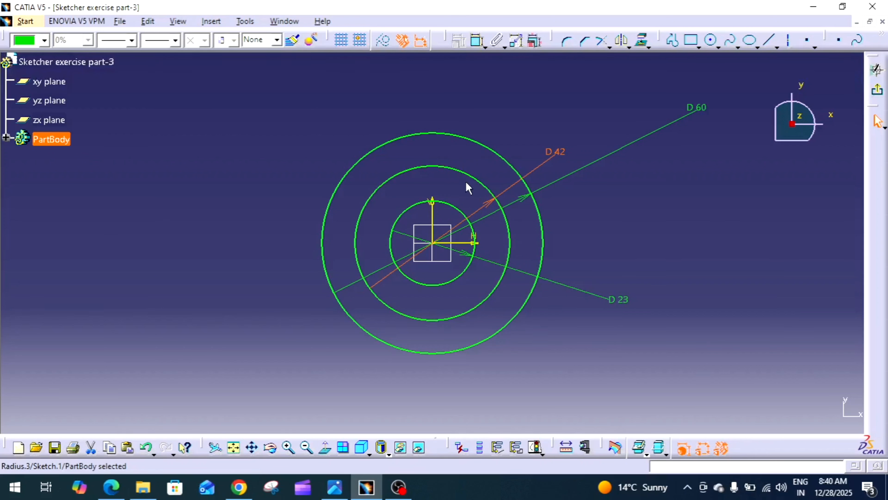
Step: Convert the 42 mm circle into a construction element through its circle definition
{"action": "left_click", "coordinate": [476, 179]}
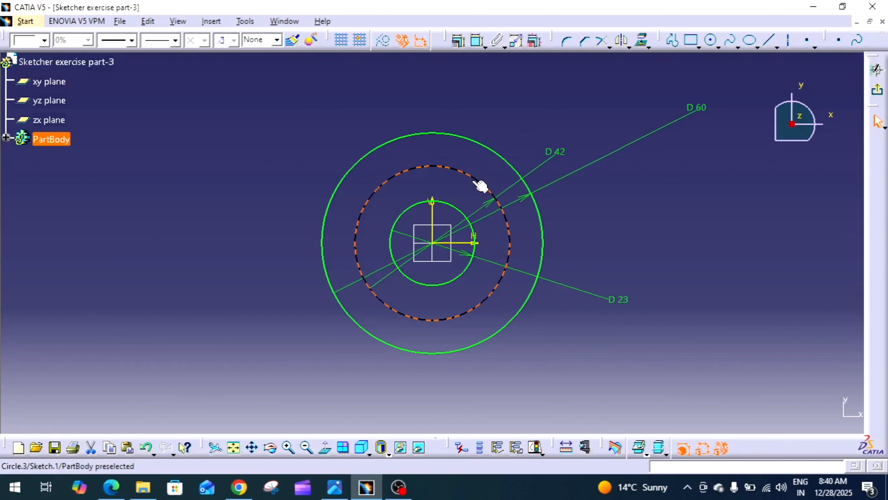
{"action": "right_click", "coordinate": [475, 181]}
{"action": "mouse_move", "coordinate": [538, 382]}
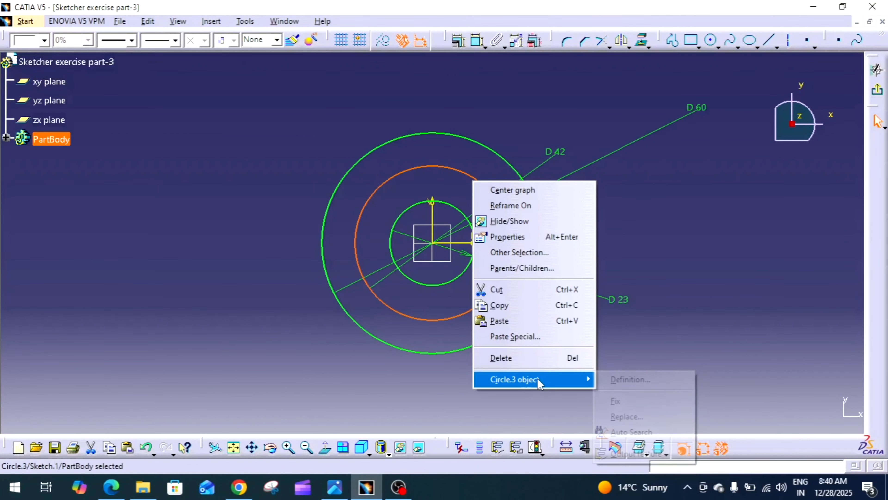
{"action": "left_click", "coordinate": [679, 380]}
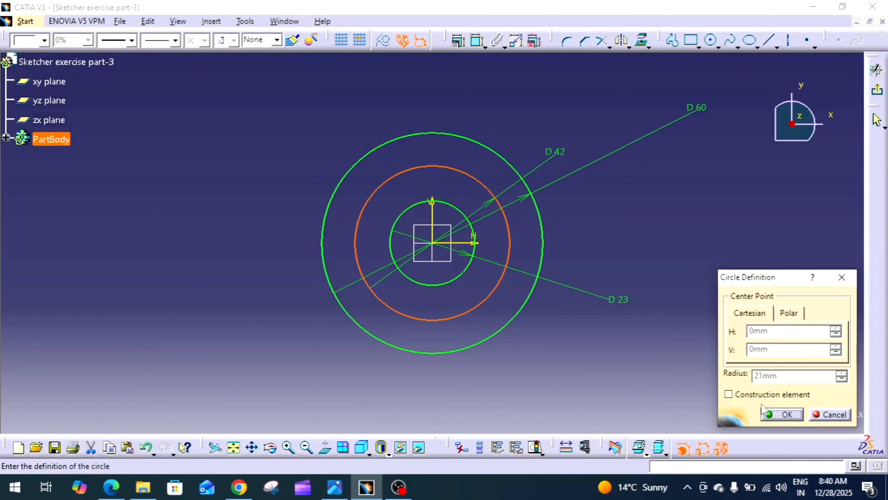
{"action": "left_click", "coordinate": [728, 394]}
{"action": "left_click", "coordinate": [782, 414]}
{"action": "mouse_move", "coordinate": [716, 378]}
{"action": "middle_mouse_down"}
{"action": "mouse_move", "coordinate": [690, 357]}
{"action": "mouse_move", "coordinate": [697, 329]}
{"action": "mouse_move", "coordinate": [701, 336]}
{"action": "middle_mouse_up"}
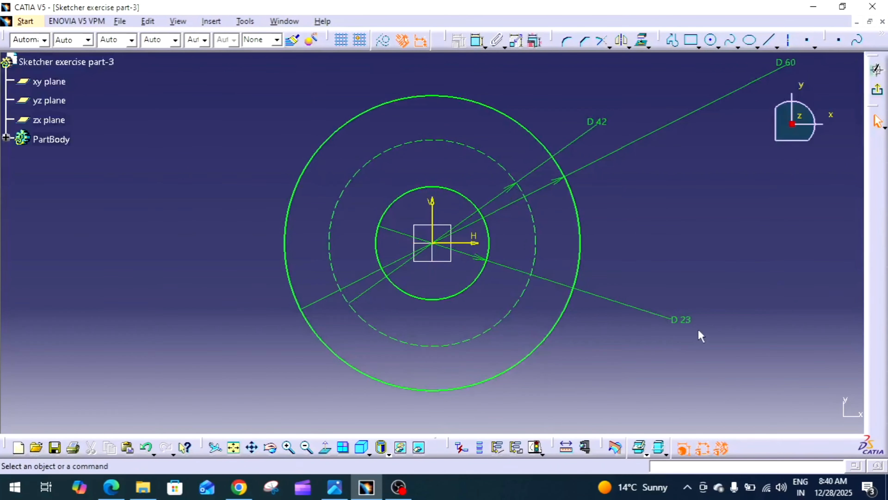
{"action": "left_click", "coordinate": [536, 247]}
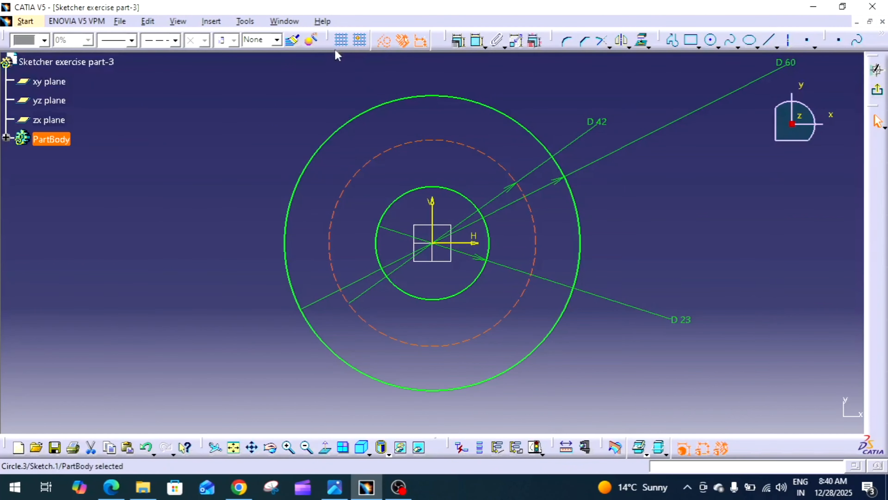
Step: Review the reference drawing of the part
{"action": "left_click_drag", "start_coordinate": [327, 36], "coordinate": [275, 102]}
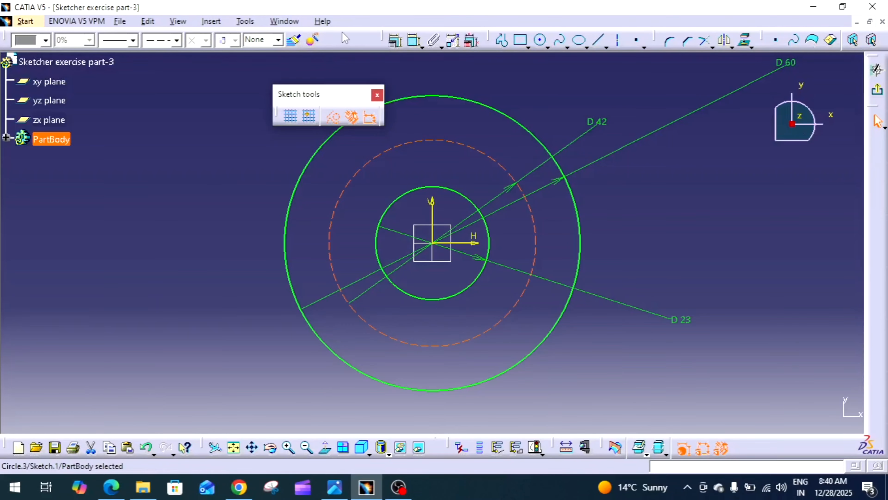
{"action": "left_click_drag", "start_coordinate": [342, 33], "coordinate": [347, 30]}
{"action": "left_click", "coordinate": [701, 178]}
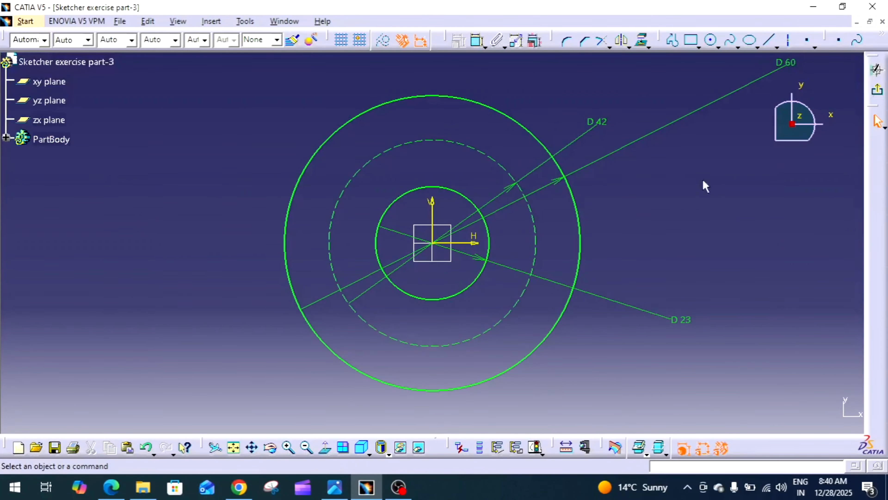
{"action": "middle_click_drag", "start_coordinate": [704, 185], "coordinate": [681, 233], "text": "ctrl"}
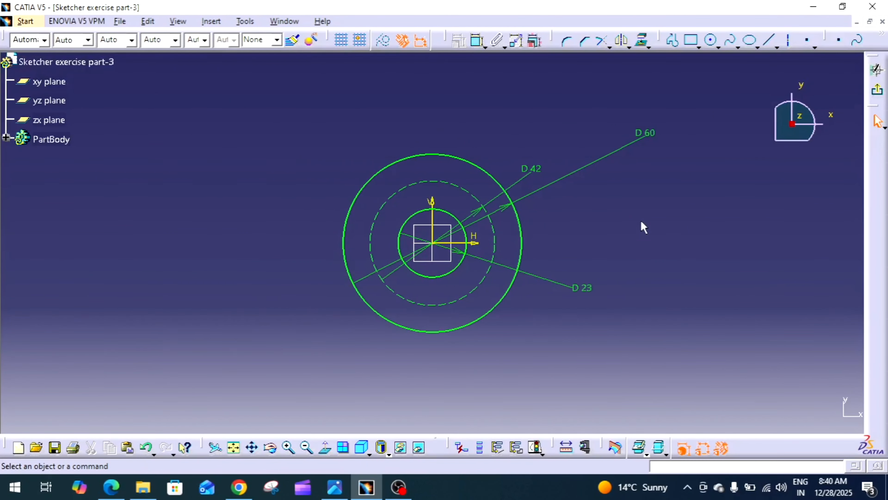
{"action": "left_click", "coordinate": [335, 487]}
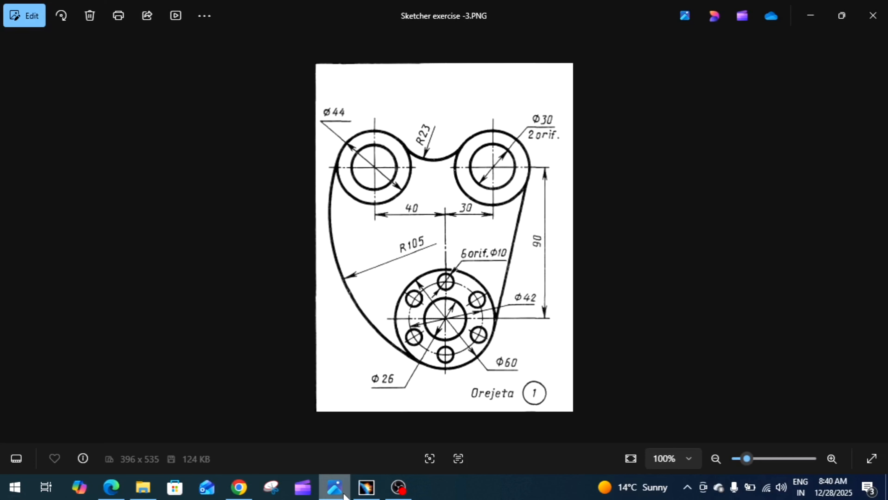
Step: Return to the sketch and draw a circle centered on the top point of the 42 mm construction circle
{"action": "left_click", "coordinate": [366, 487]}
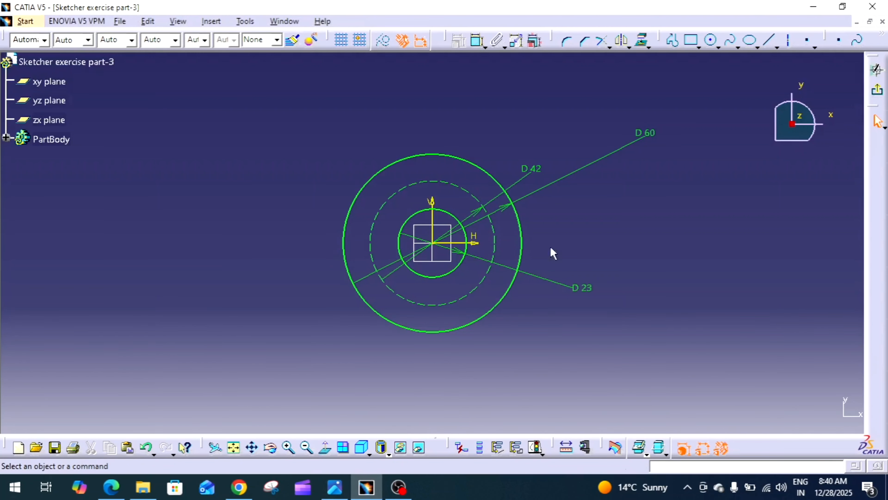
{"action": "left_click", "coordinate": [710, 40]}
{"action": "left_click", "coordinate": [432, 181]}
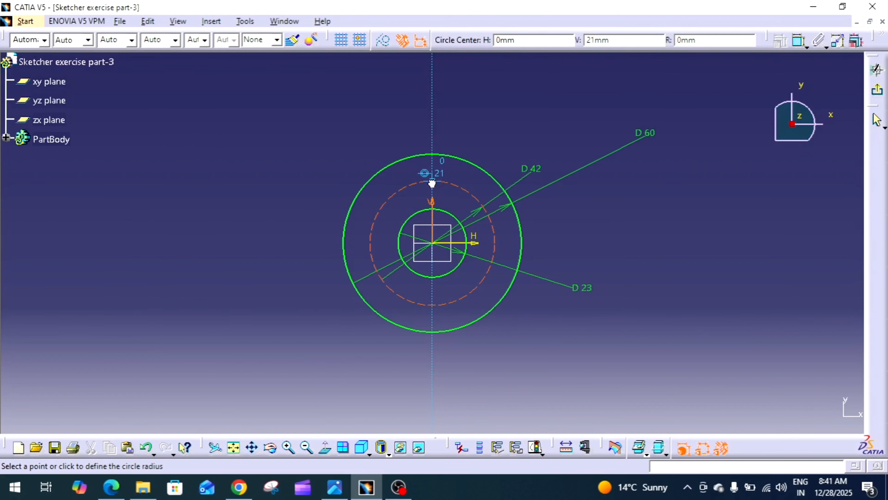
{"action": "left_click", "coordinate": [453, 185]}
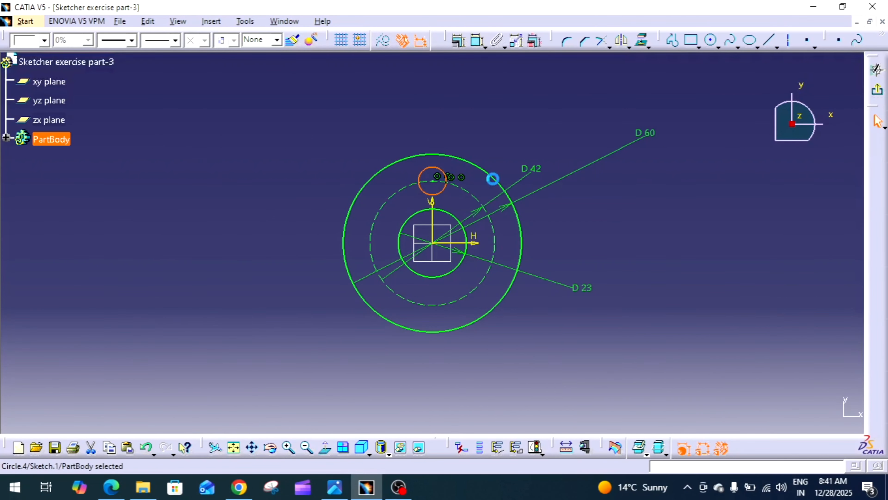
{"action": "mouse_move", "coordinate": [694, 198]}
{"action": "middle_mouse_down"}
{"action": "mouse_move", "coordinate": [697, 179]}
{"action": "mouse_move", "coordinate": [680, 202]}
{"action": "middle_mouse_up"}
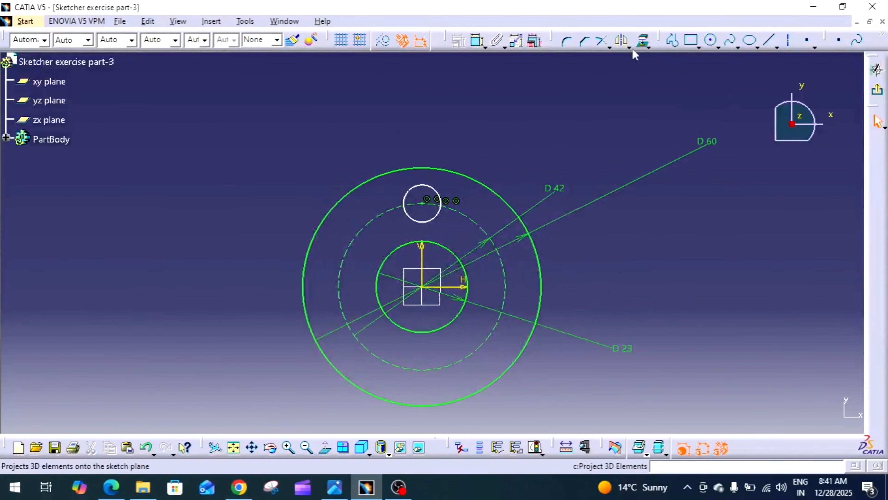
Step: Constrain the new small circle's diameter to 10 mm
{"action": "left_click", "coordinate": [478, 40]}
{"action": "left_click", "coordinate": [439, 196]}
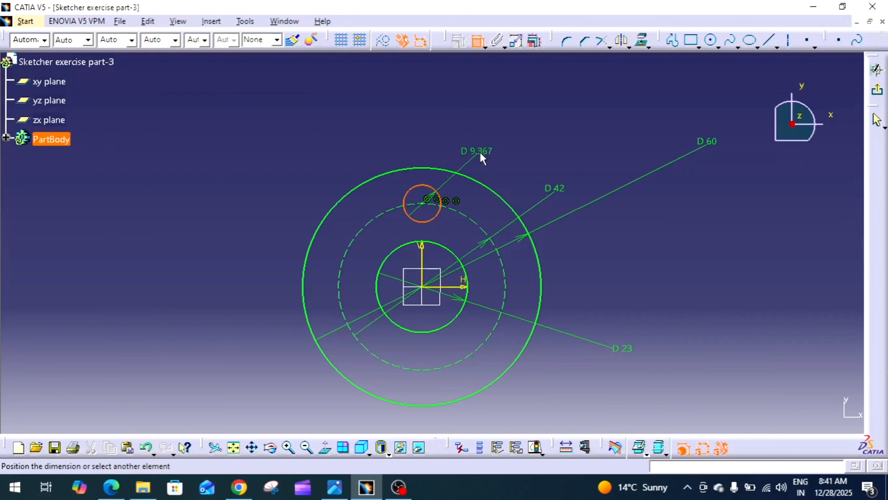
{"action": "left_click", "coordinate": [493, 150]}
{"action": "double_click", "coordinate": [491, 148]}
{"action": "type", "text": "0"}
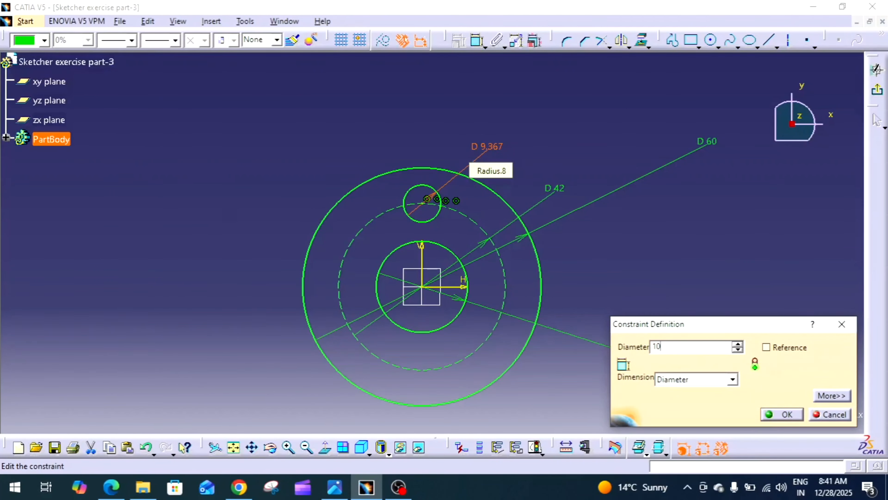
{"action": "key", "text": "Return"}
{"action": "middle_click_drag", "start_coordinate": [657, 226], "coordinate": [653, 245]}
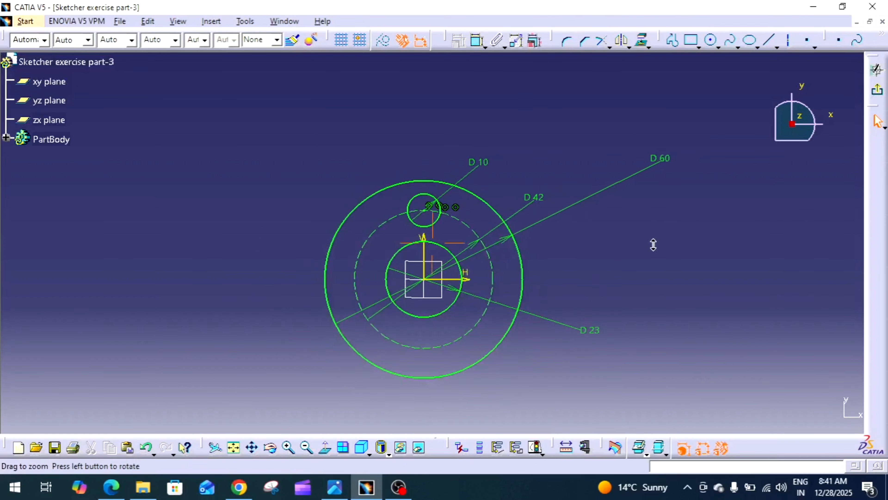
Step: Rotate-copy the 10 mm circle about the origin as 5 instances at an angle of 360/6, with constraint conservation on
{"action": "left_click", "coordinate": [438, 225]}
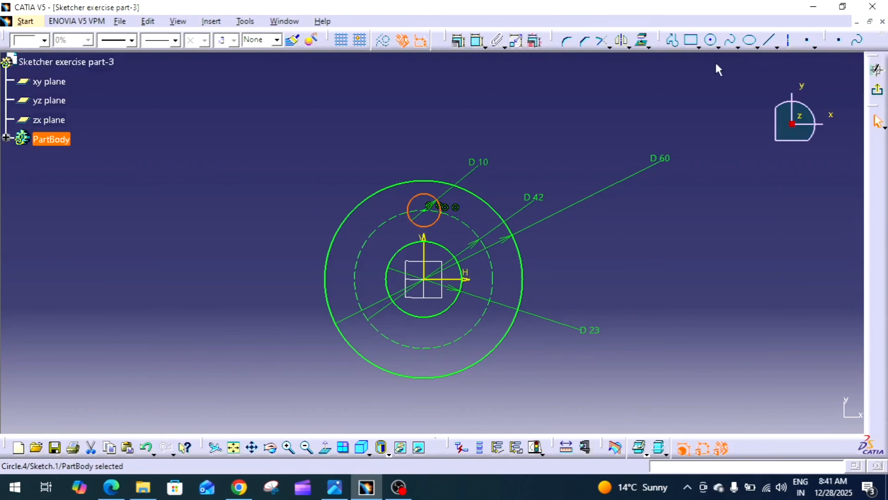
{"action": "left_click", "coordinate": [610, 48]}
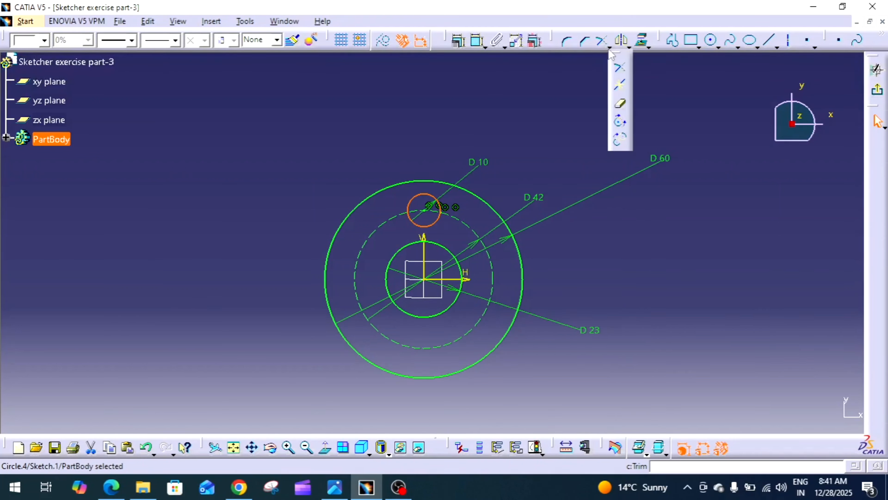
{"action": "left_click", "coordinate": [675, 88]}
{"action": "left_click", "coordinate": [629, 47]}
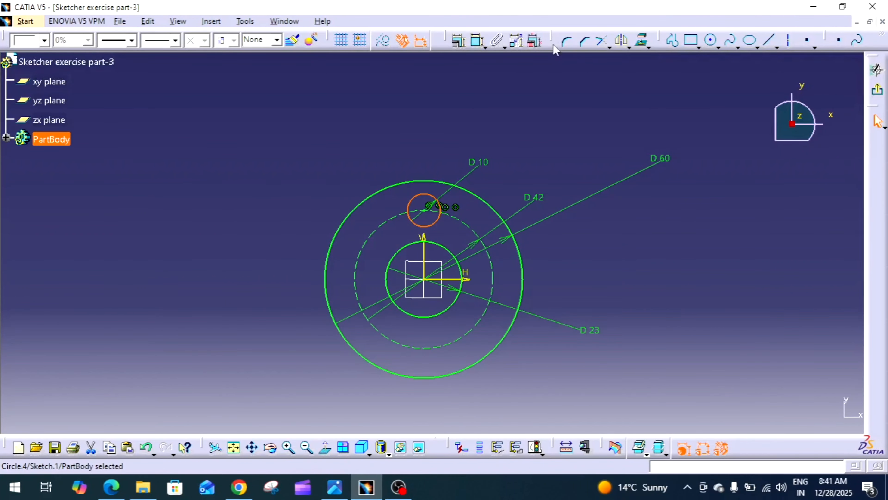
{"action": "left_click_drag", "start_coordinate": [558, 72], "coordinate": [451, 35]}
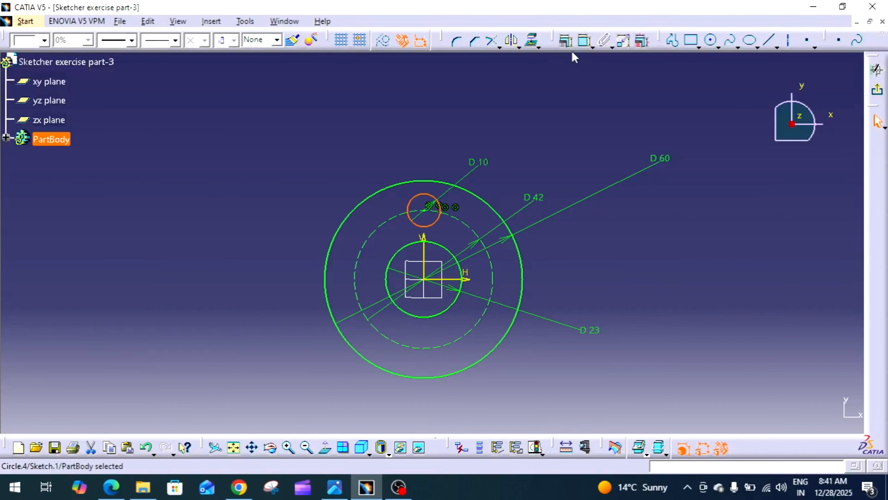
{"action": "left_click", "coordinate": [518, 48]}
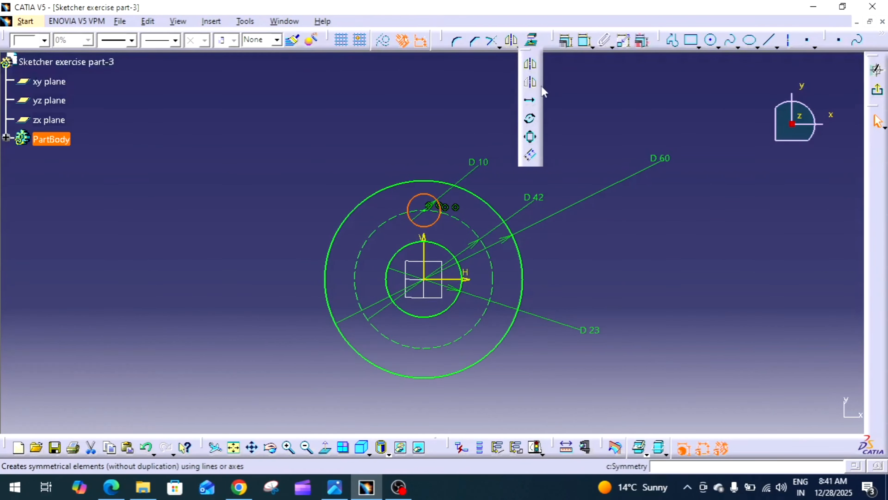
{"action": "left_click", "coordinate": [530, 120]}
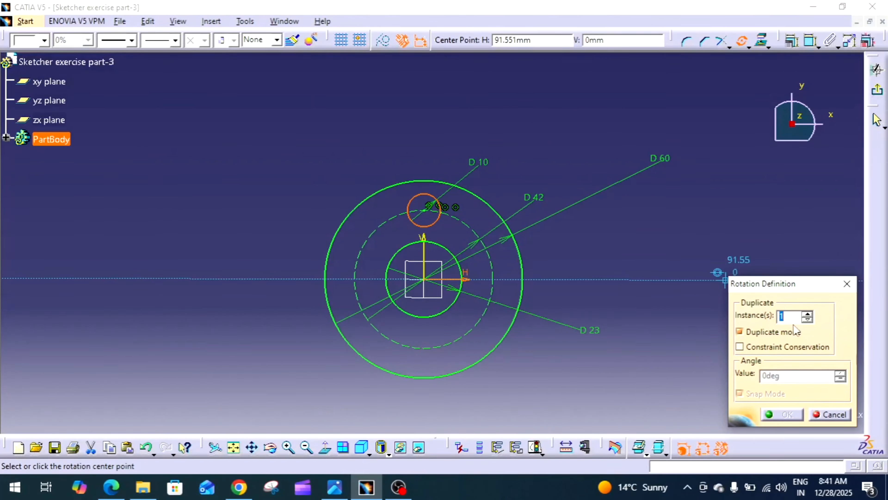
{"action": "left_click", "coordinate": [740, 347]}
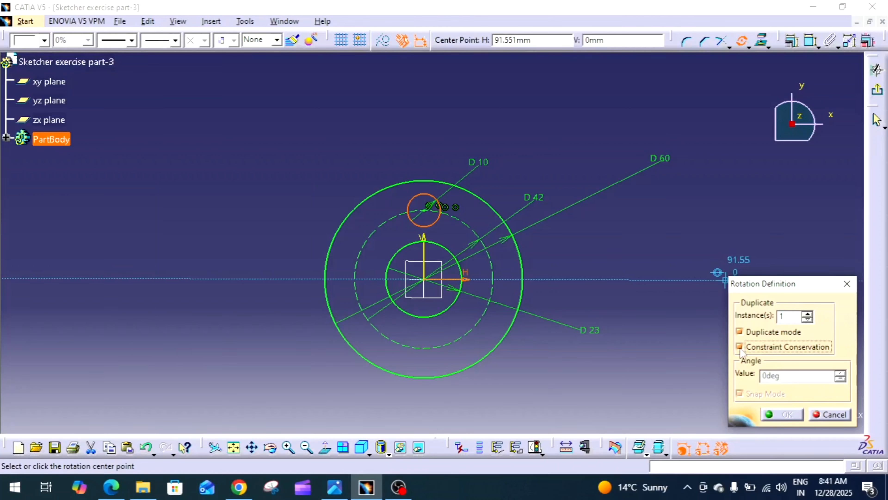
{"action": "double_click", "coordinate": [795, 315]}
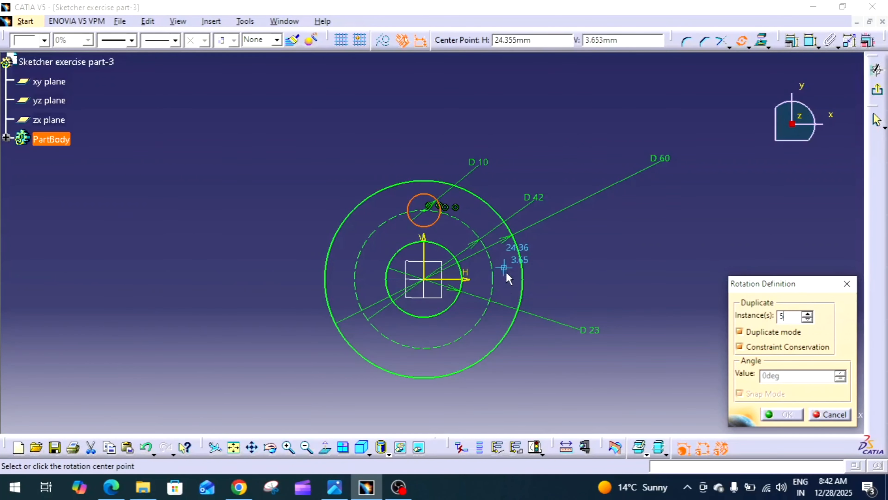
{"action": "left_click", "coordinate": [427, 281]}
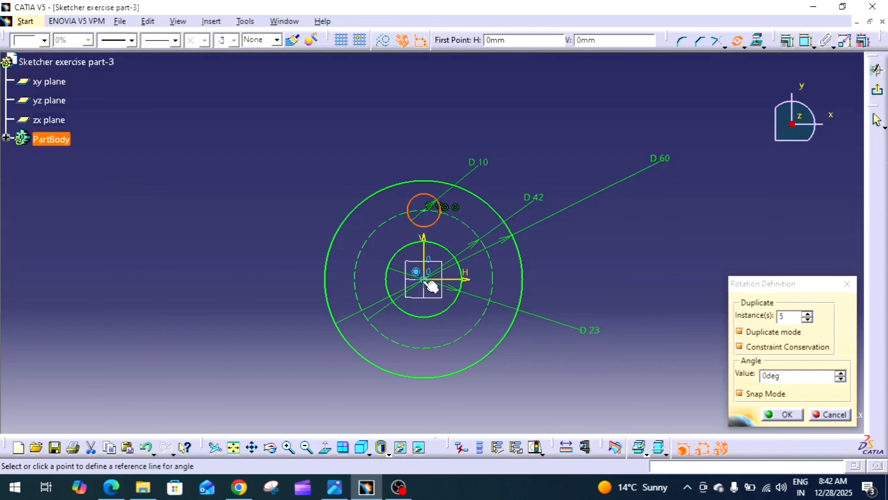
{"action": "left_click", "coordinate": [428, 212]}
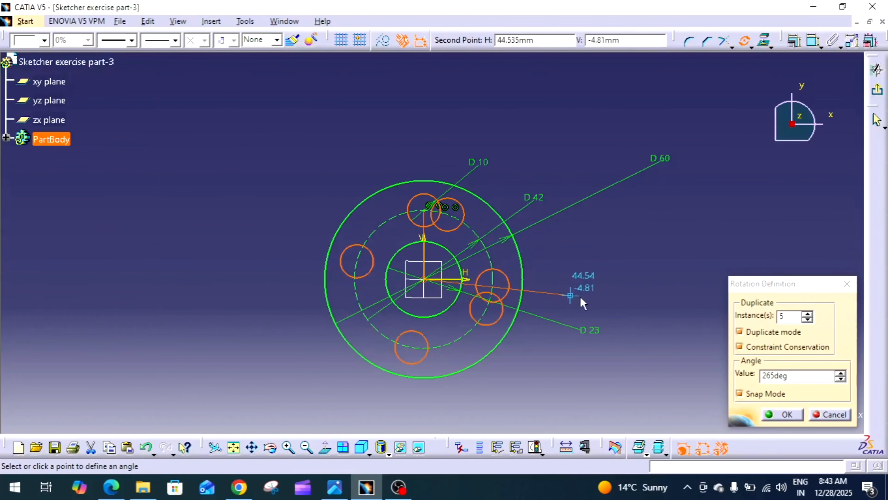
{"action": "left_click", "coordinate": [814, 376]}
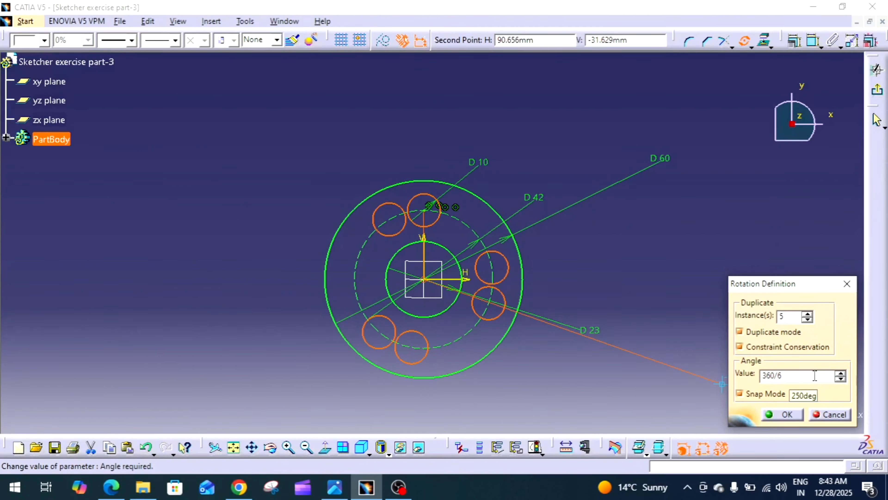
{"action": "left_click", "coordinate": [791, 416]}
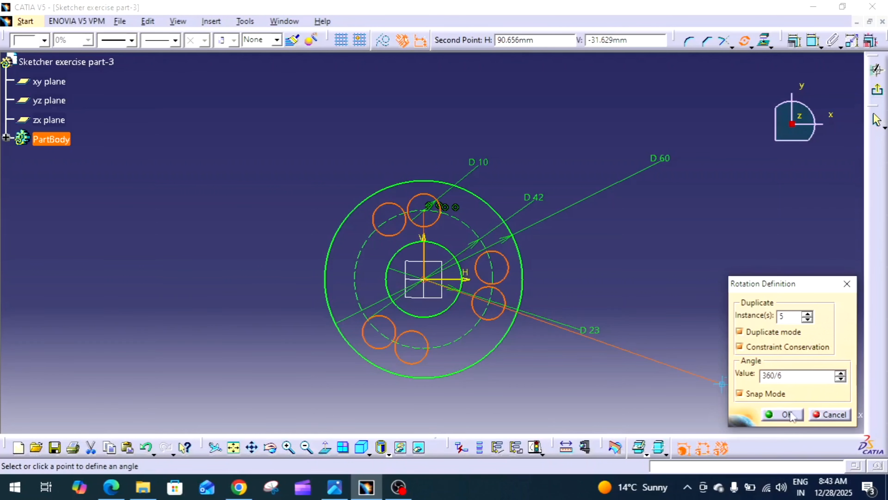
{"action": "left_click", "coordinate": [786, 415]}
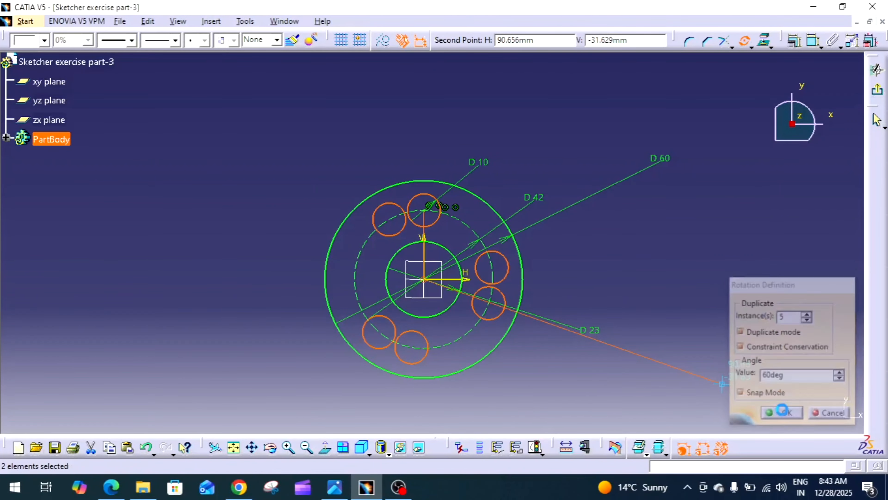
Step: Draw two construction lines from the origin to the centers of the upper-left and upper-right holes
{"action": "mouse_move", "coordinate": [714, 321]}
{"action": "middle_mouse_down"}
{"action": "mouse_move", "coordinate": [716, 330]}
{"action": "mouse_move", "coordinate": [737, 254]}
{"action": "mouse_move", "coordinate": [696, 225]}
{"action": "mouse_move", "coordinate": [692, 234]}
{"action": "middle_mouse_up"}
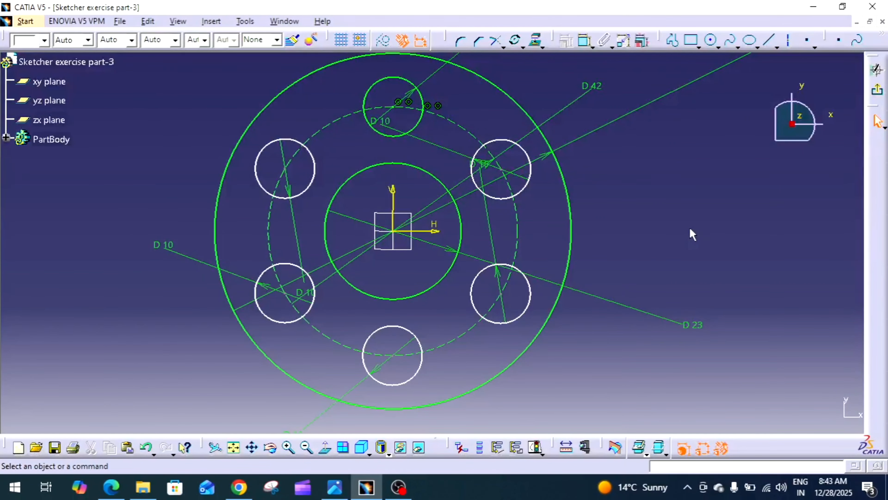
{"action": "mouse_move", "coordinate": [624, 223]}
{"action": "middle_mouse_down"}
{"action": "mouse_move", "coordinate": [622, 214]}
{"action": "mouse_move", "coordinate": [619, 234]}
{"action": "mouse_move", "coordinate": [641, 192]}
{"action": "middle_mouse_up"}
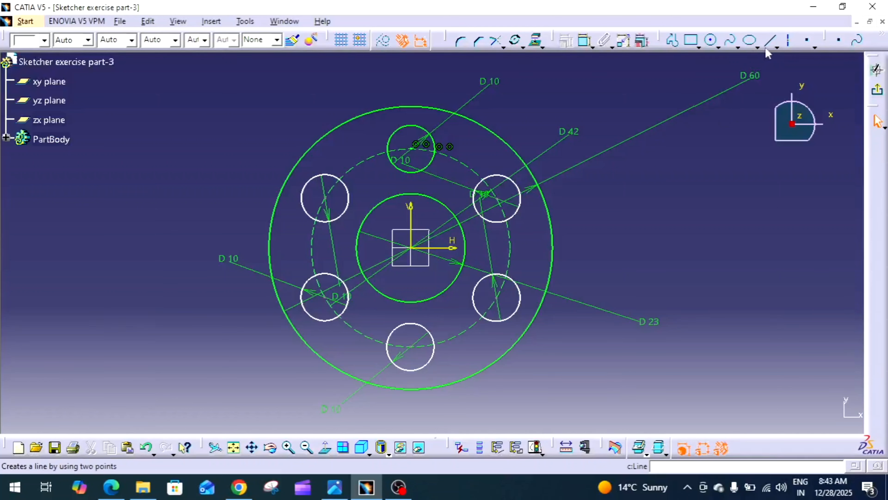
{"action": "left_click", "coordinate": [386, 48]}
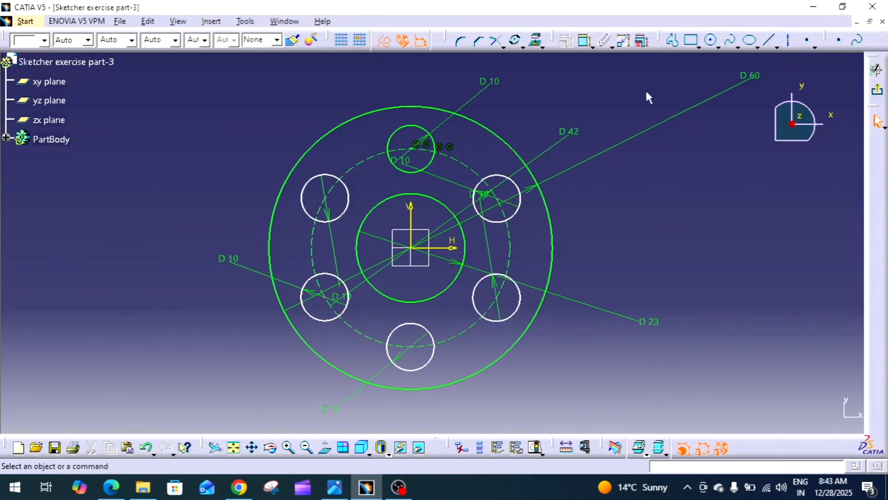
{"action": "left_click", "coordinate": [766, 41]}
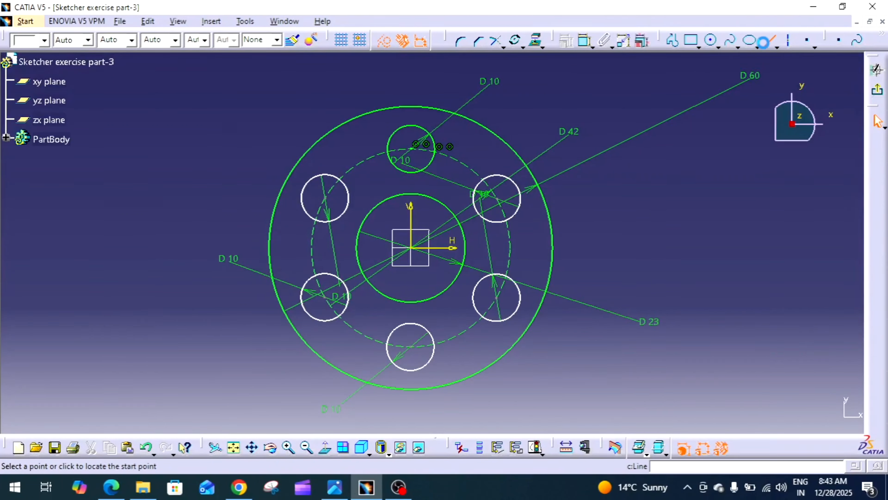
{"action": "left_click", "coordinate": [325, 199]}
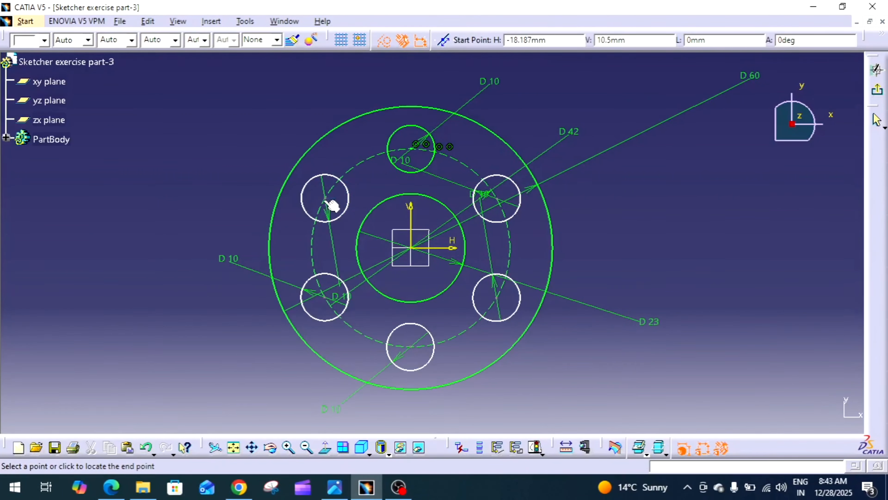
{"action": "left_click", "coordinate": [411, 247]}
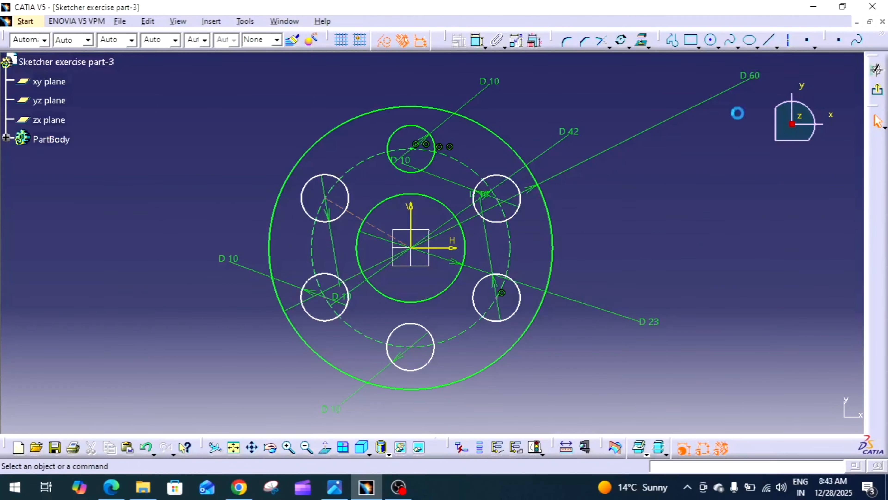
{"action": "left_click", "coordinate": [768, 40]}
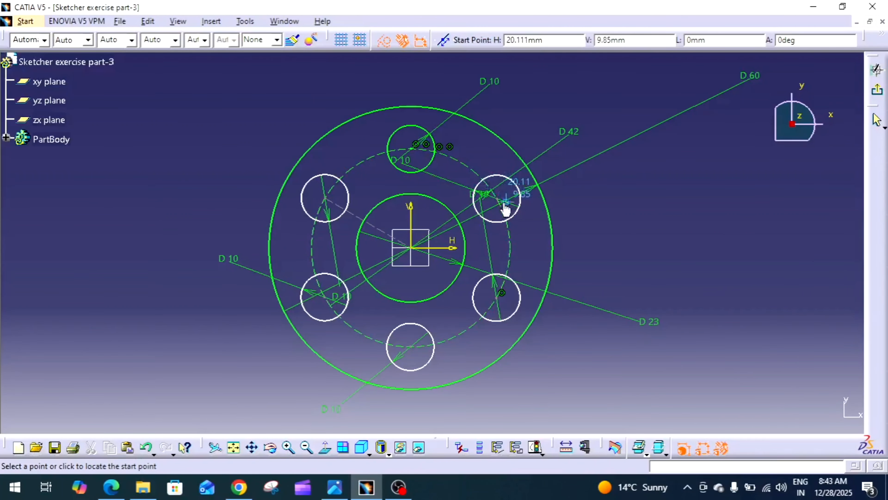
{"action": "left_click", "coordinate": [496, 198]}
{"action": "left_click", "coordinate": [411, 247]}
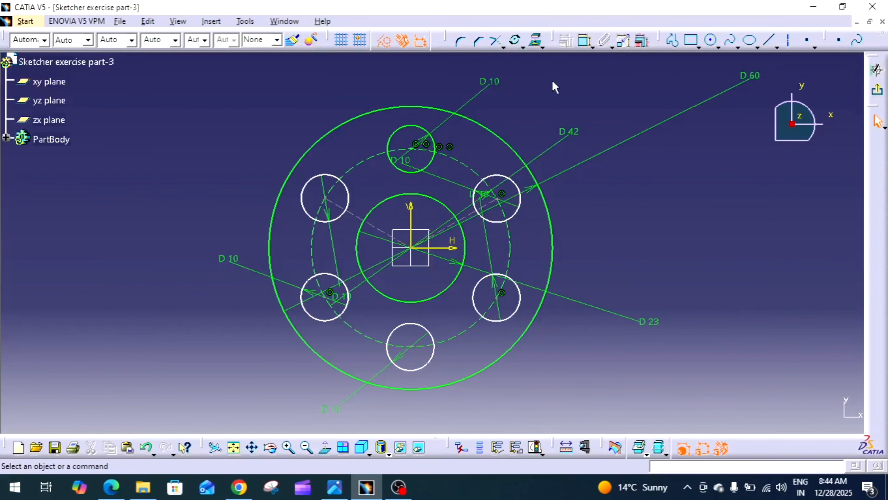
Step: Add angle dimensions between the vertical axis and each of the two construction lines
{"action": "left_click", "coordinate": [585, 40]}
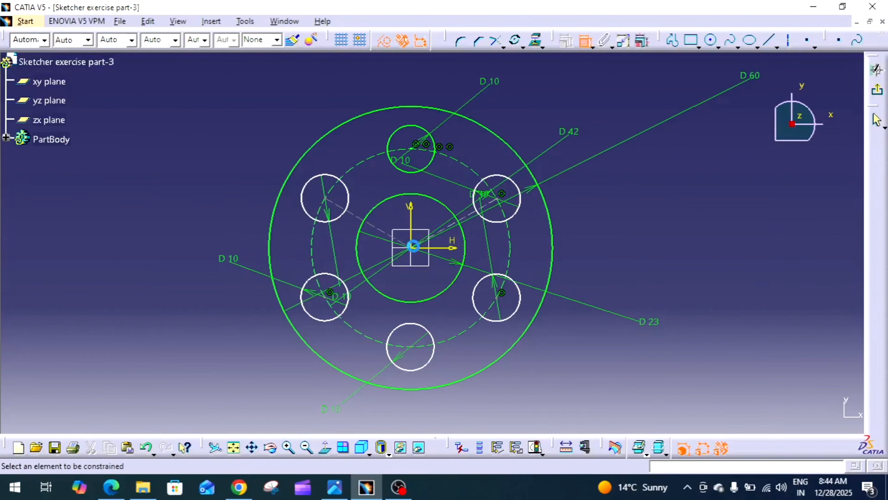
{"action": "left_click", "coordinate": [413, 218]}
{"action": "left_click", "coordinate": [479, 210]}
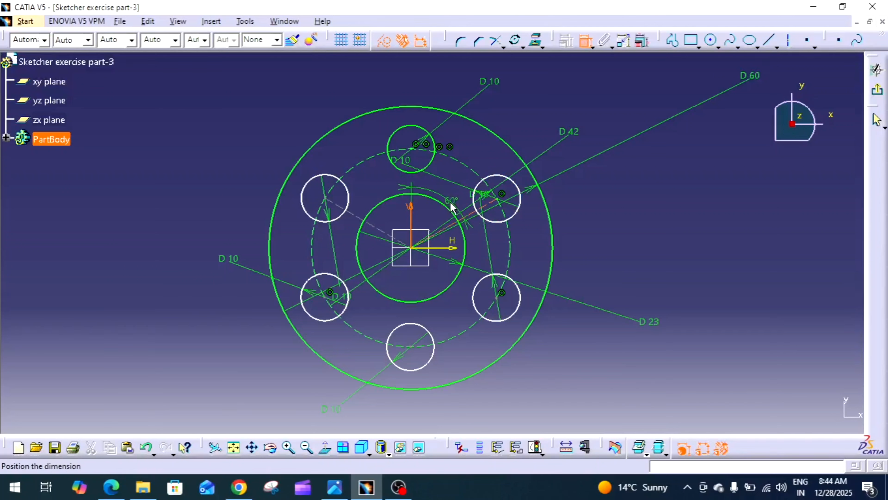
{"action": "left_click", "coordinate": [448, 202]}
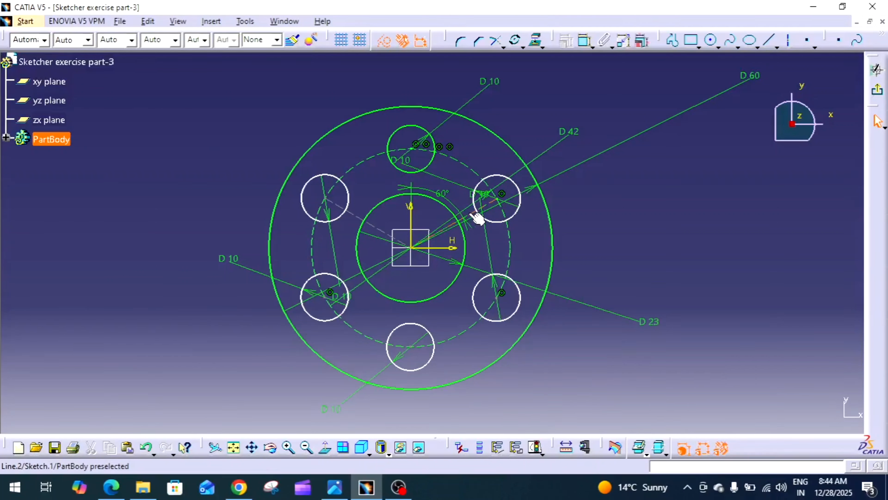
{"action": "left_click", "coordinate": [364, 220]}
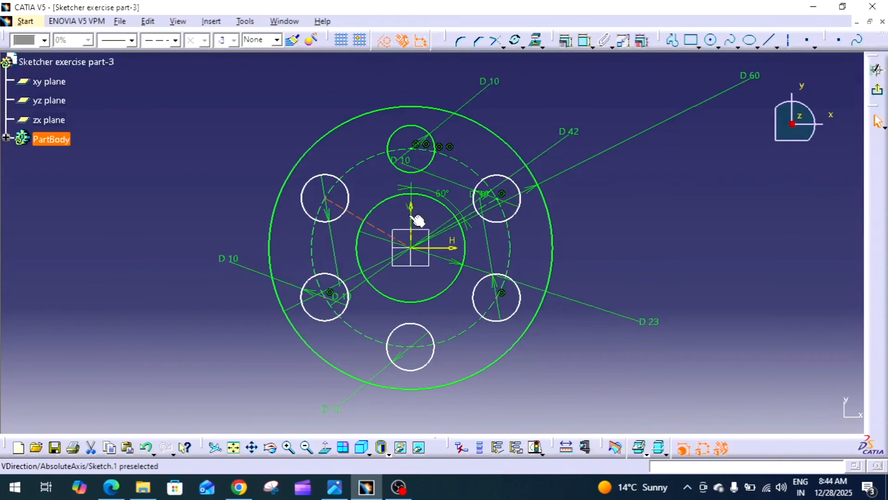
{"action": "left_click", "coordinate": [412, 215]}
{"action": "left_click", "coordinate": [569, 69]}
{"action": "left_click", "coordinate": [584, 43]}
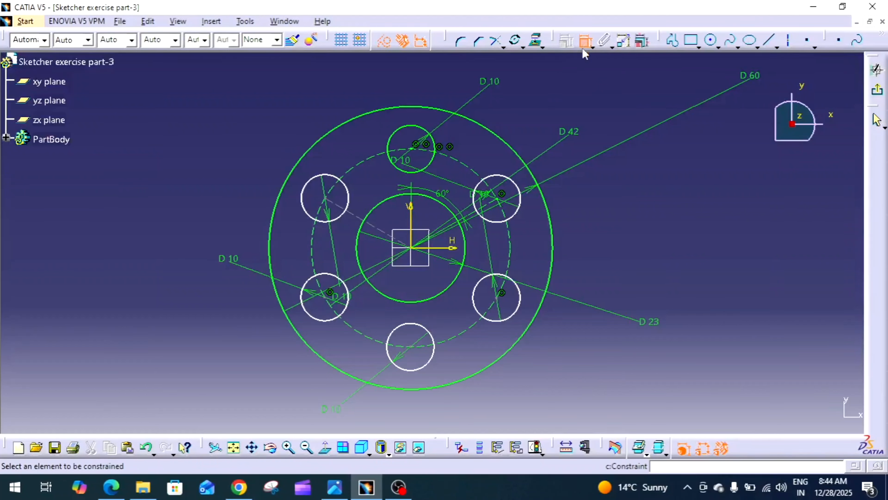
{"action": "left_click", "coordinate": [366, 221]}
{"action": "left_click", "coordinate": [409, 210]}
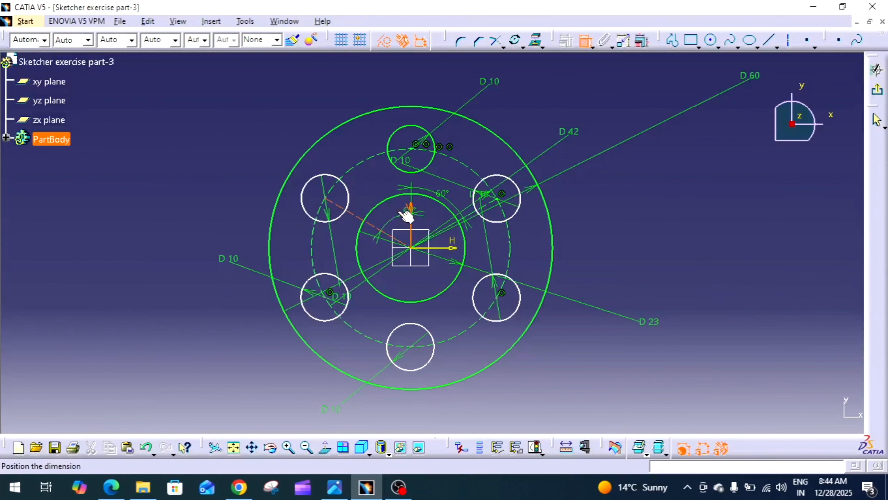
{"action": "left_click", "coordinate": [374, 189]}
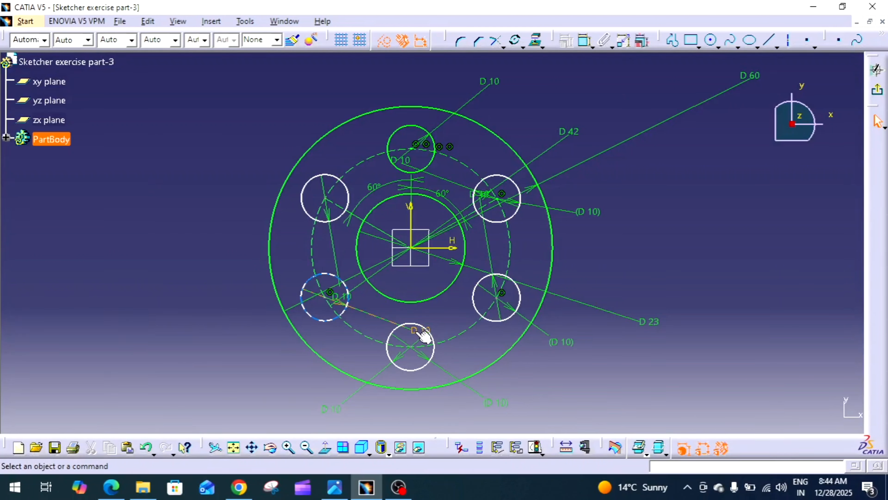
Step: Delete the reference diameter dimension of the lower-right hole
{"action": "left_click", "coordinate": [566, 342]}
{"action": "key", "text": "Delete"}
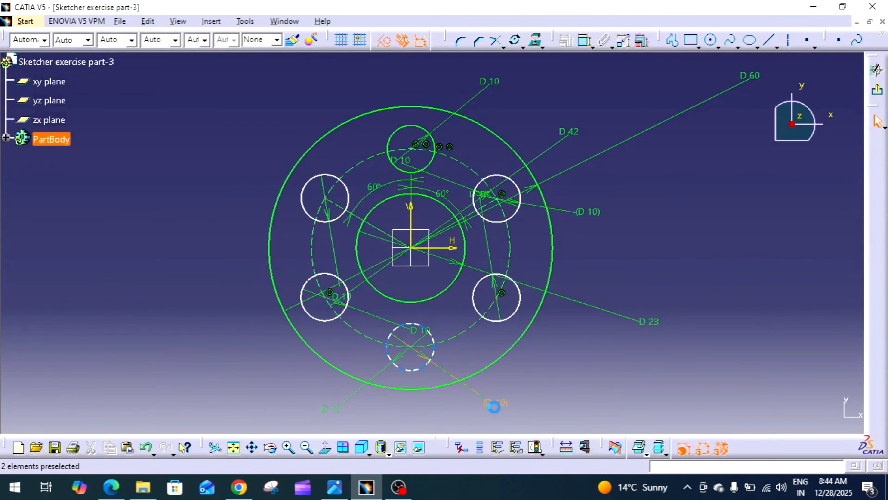
Step: Delete the remaining reference diameter dimension and move the hole diameter dimensions outward around the boss
{"action": "left_click", "coordinate": [588, 207]}
{"action": "key", "text": "Delete"}
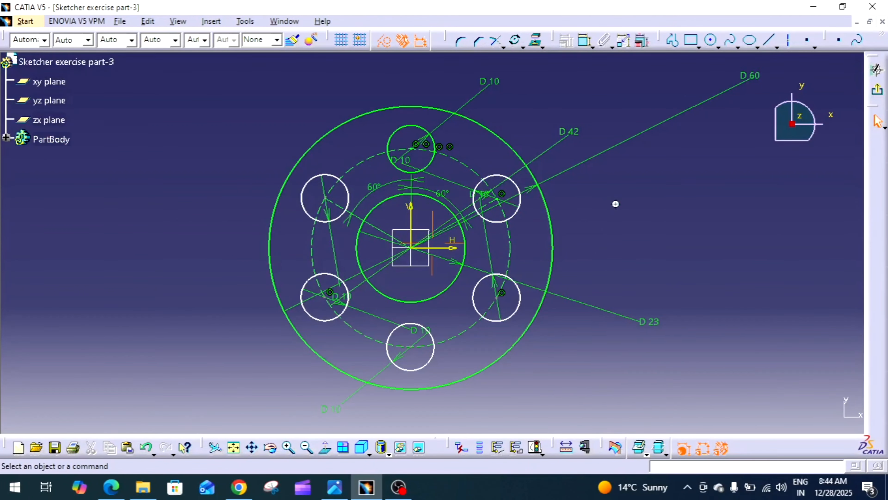
{"action": "left_click_drag", "start_coordinate": [336, 295], "coordinate": [255, 115]}
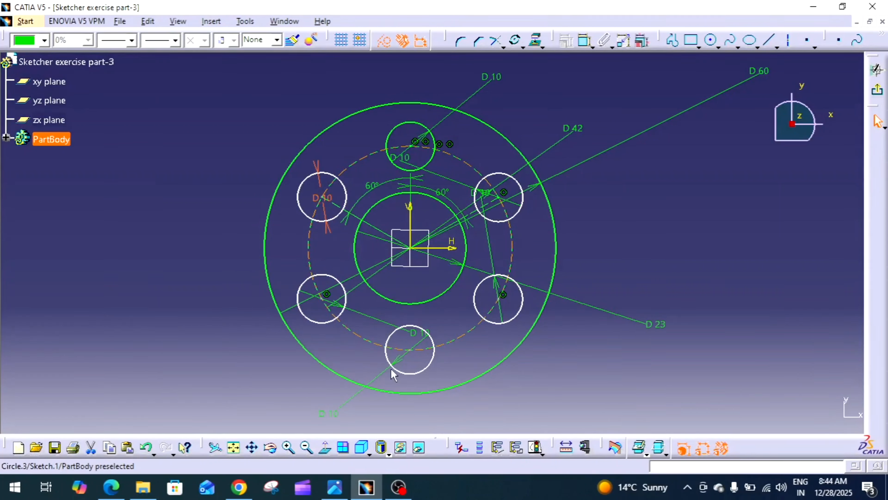
{"action": "left_click", "coordinate": [389, 333]}
{"action": "left_click_drag", "start_coordinate": [389, 333], "coordinate": [252, 334]}
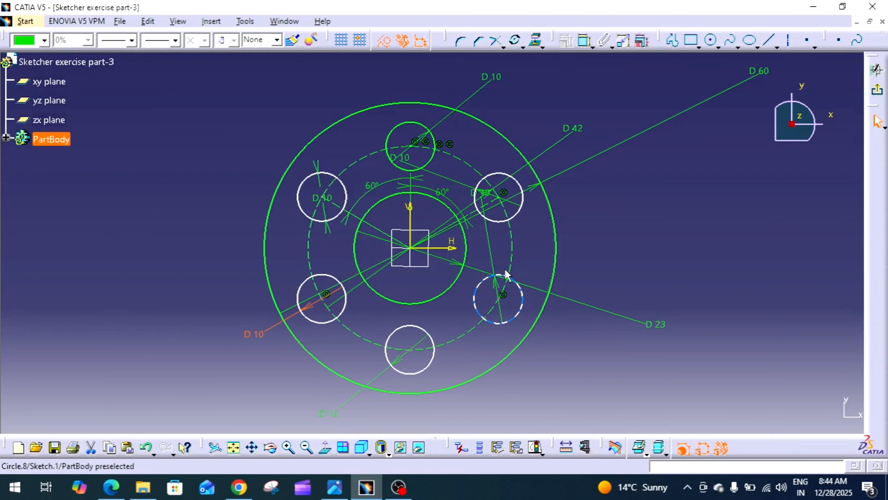
{"action": "left_click", "coordinate": [485, 210]}
{"action": "left_click_drag", "start_coordinate": [485, 203], "coordinate": [564, 325]}
{"action": "left_click", "coordinate": [564, 325]}
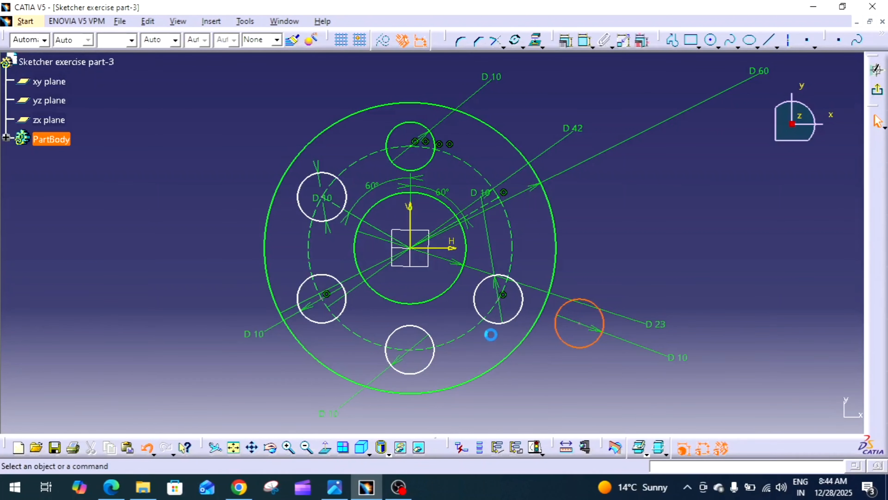
{"action": "key", "text": "ctrl+z"}
{"action": "left_click", "coordinate": [485, 221]}
{"action": "left_click_drag", "start_coordinate": [485, 221], "coordinate": [536, 387]}
{"action": "mouse_move", "coordinate": [455, 180]}
{"action": "left_mouse_down"}
{"action": "mouse_move", "coordinate": [448, 182]}
{"action": "mouse_move", "coordinate": [486, 179]}
{"action": "mouse_move", "coordinate": [620, 243]}
{"action": "left_mouse_up"}
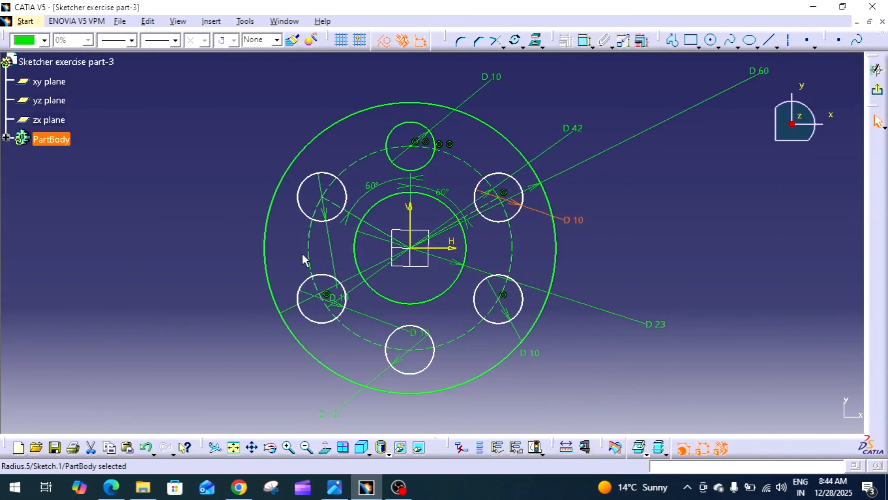
{"action": "left_click_drag", "start_coordinate": [341, 252], "coordinate": [243, 228]}
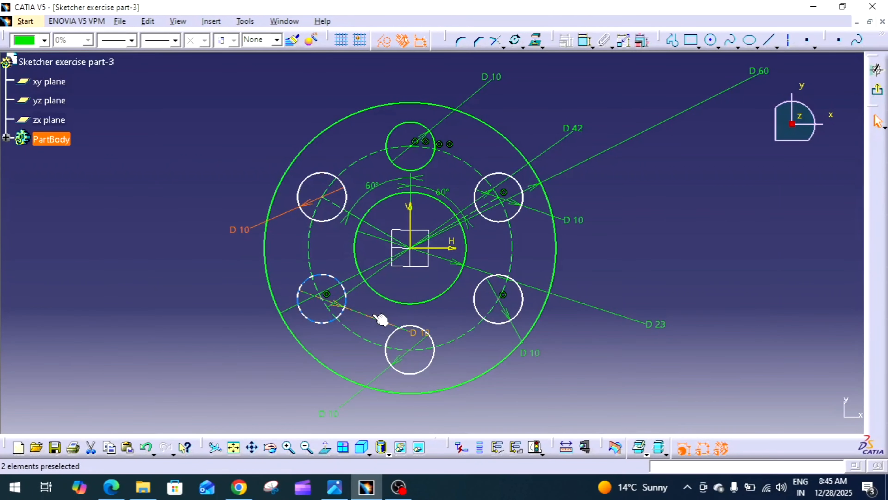
{"action": "left_click_drag", "start_coordinate": [382, 318], "coordinate": [196, 350]}
{"action": "left_click", "coordinate": [694, 274]}
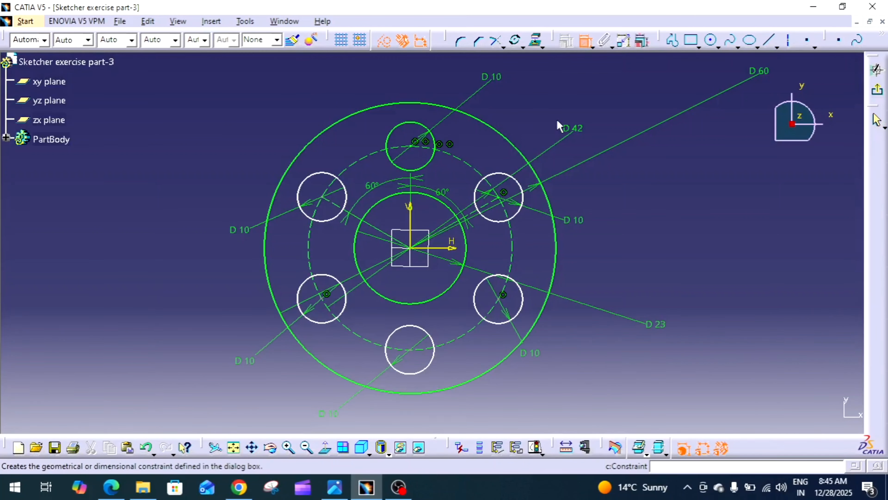
Step: Try to constrain the upper-right hole concentric with the dashed pitch circle
{"action": "left_click", "coordinate": [585, 40]}
{"action": "left_click", "coordinate": [500, 198]}
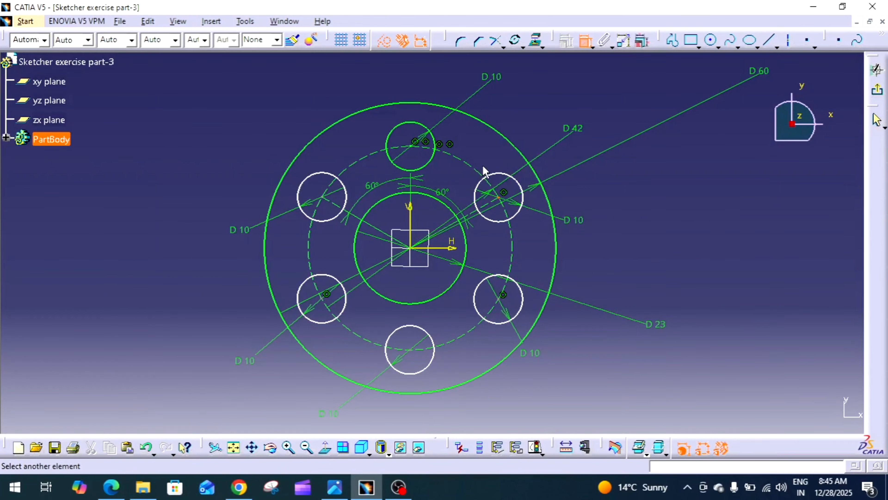
{"action": "left_click", "coordinate": [482, 171]}
{"action": "right_click", "coordinate": [485, 159]}
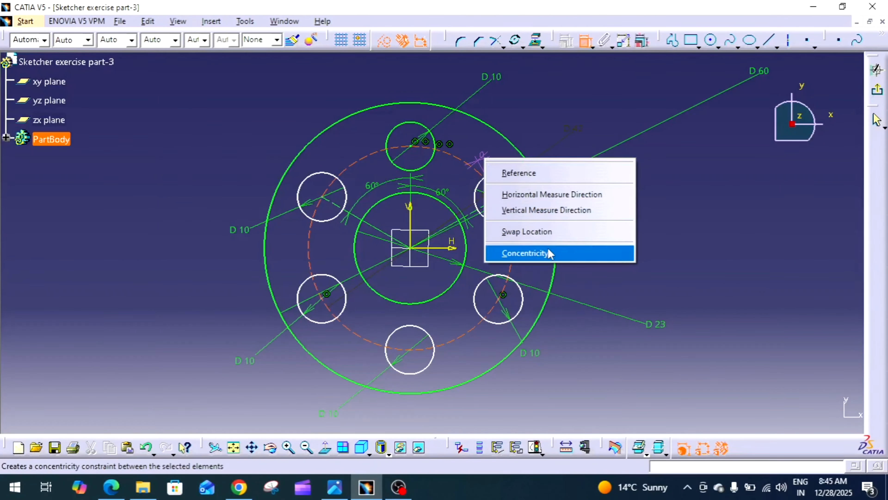
{"action": "left_click", "coordinate": [582, 252]}
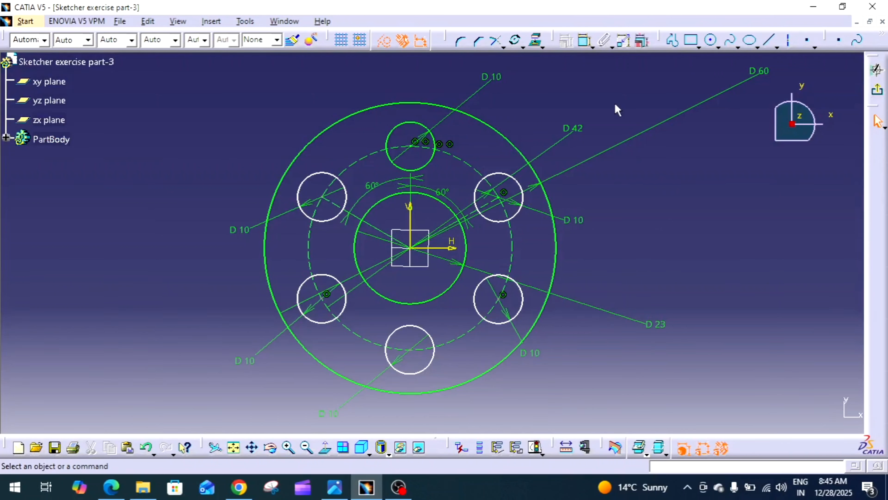
{"action": "left_click", "coordinate": [584, 41]}
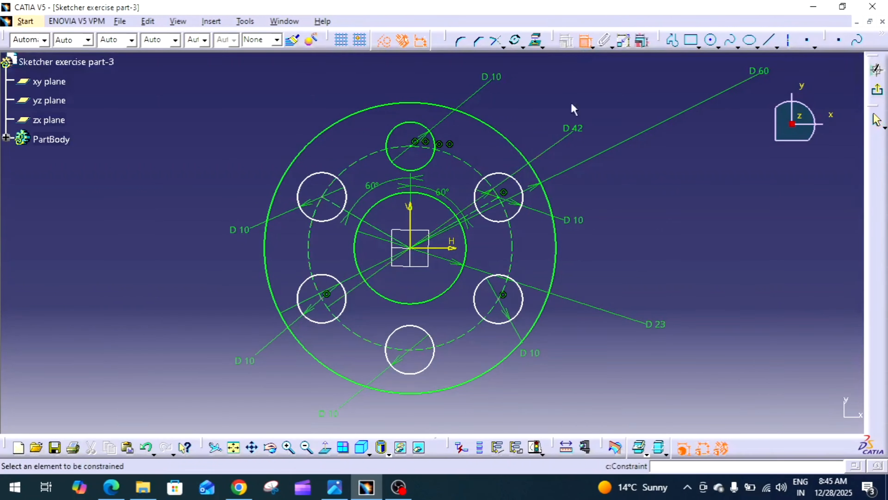
{"action": "left_click", "coordinate": [518, 217]}
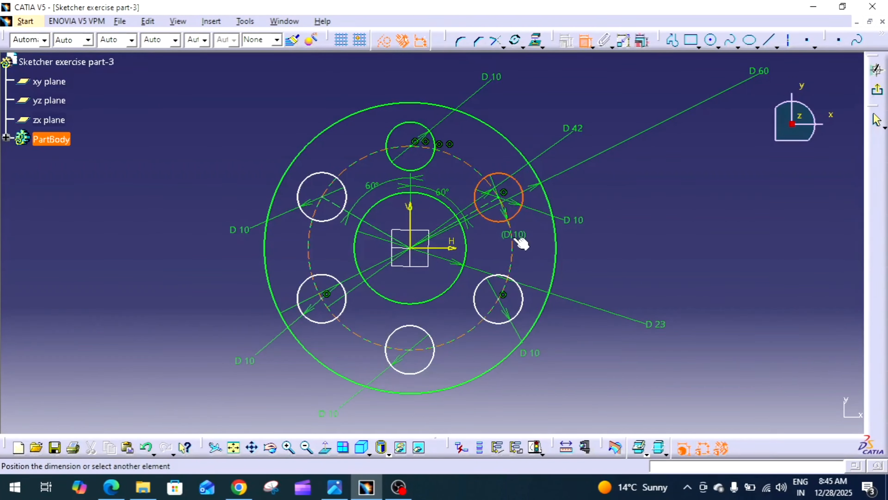
{"action": "left_click", "coordinate": [514, 239]}
{"action": "key", "text": "Escape"}
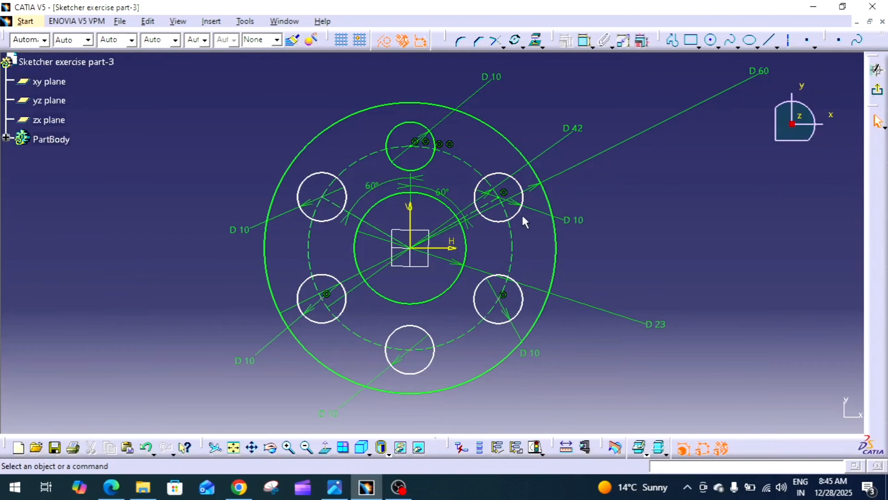
Step: Delete the upper-right construction line and constrain the upper-right hole's center coincident with the pitch circle
{"action": "left_click", "coordinate": [491, 209]}
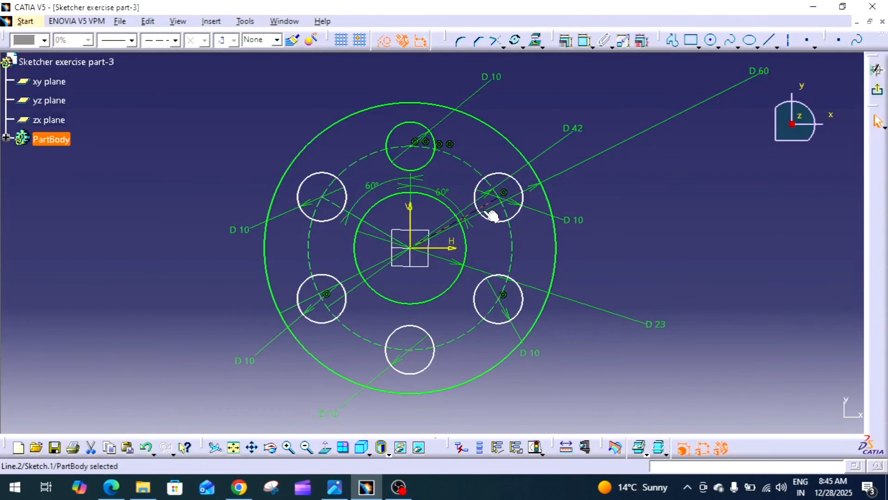
{"action": "key", "text": "Delete"}
{"action": "left_click", "coordinate": [585, 41]}
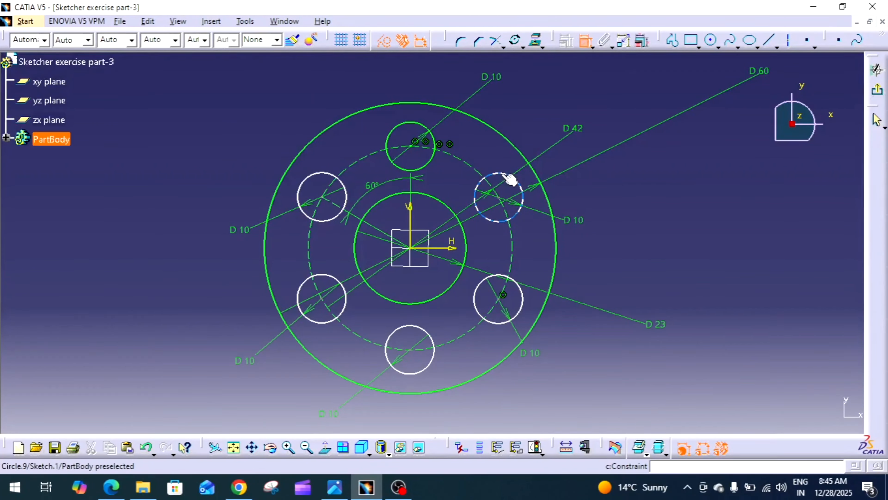
{"action": "left_click", "coordinate": [499, 197]}
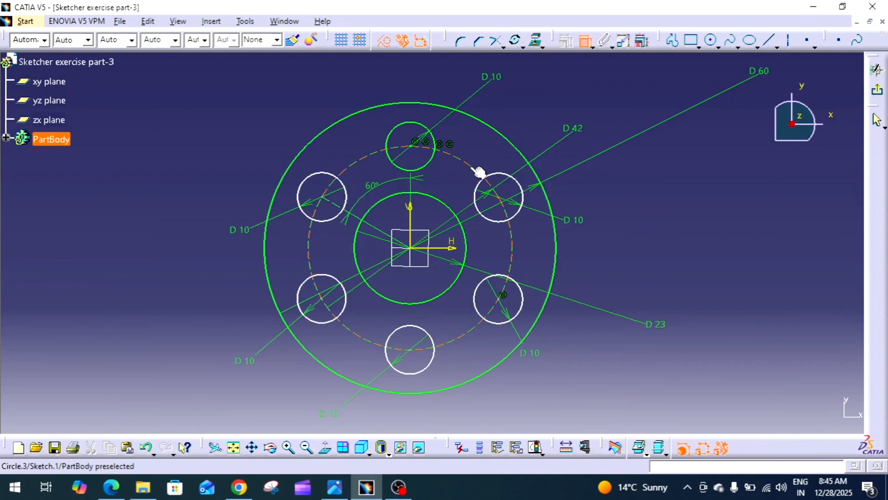
{"action": "left_click", "coordinate": [479, 171]}
{"action": "right_click", "coordinate": [487, 149]}
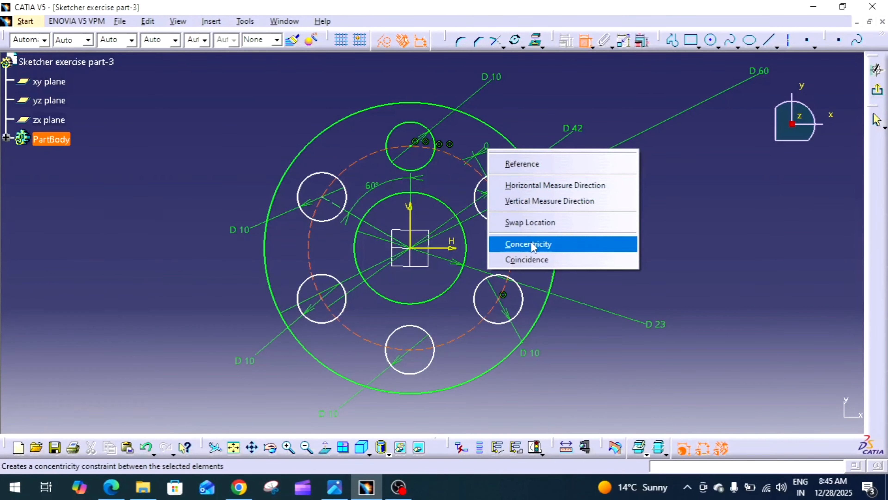
{"action": "left_click", "coordinate": [511, 259]}
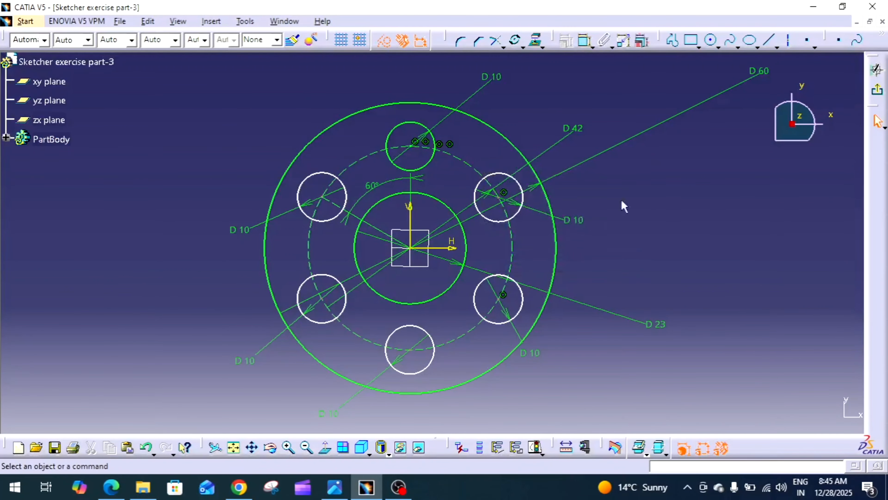
Step: Constrain the centers of the lower-right and bottom holes coincident with the pitch circle
{"action": "left_click", "coordinate": [584, 40]}
{"action": "left_click", "coordinate": [498, 299]}
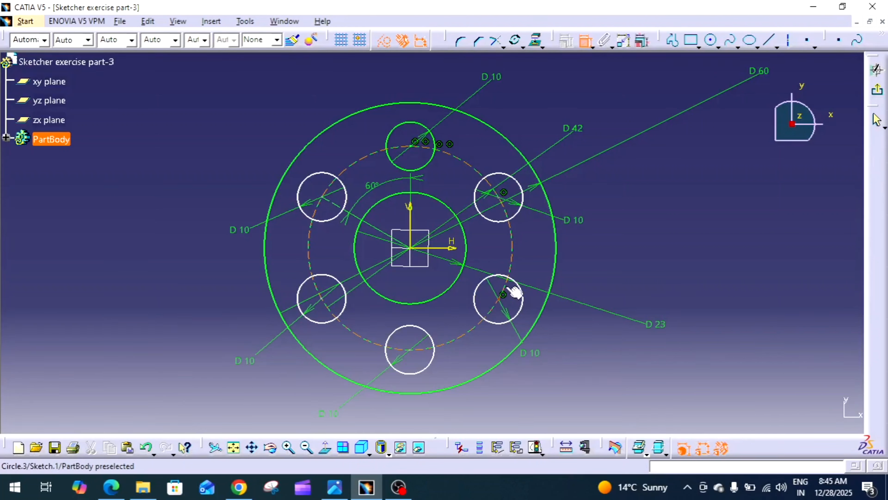
{"action": "left_click", "coordinate": [510, 268]}
{"action": "right_click", "coordinate": [524, 263]}
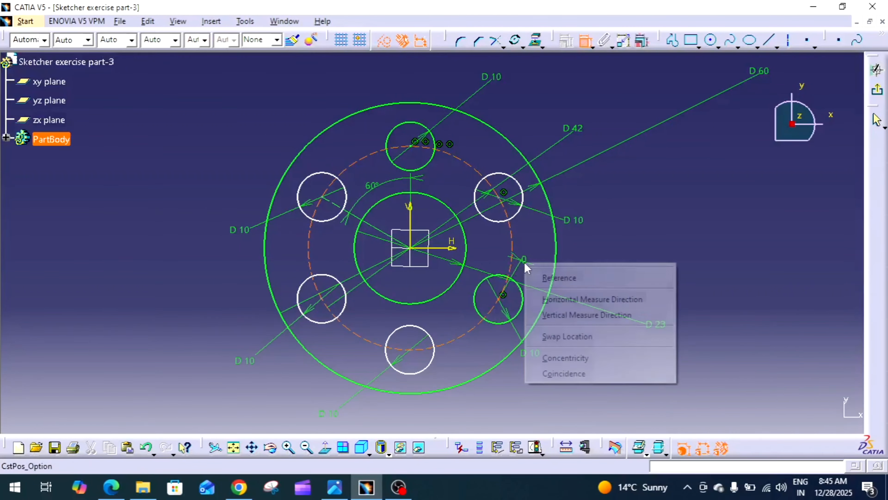
{"action": "left_click", "coordinate": [567, 373]}
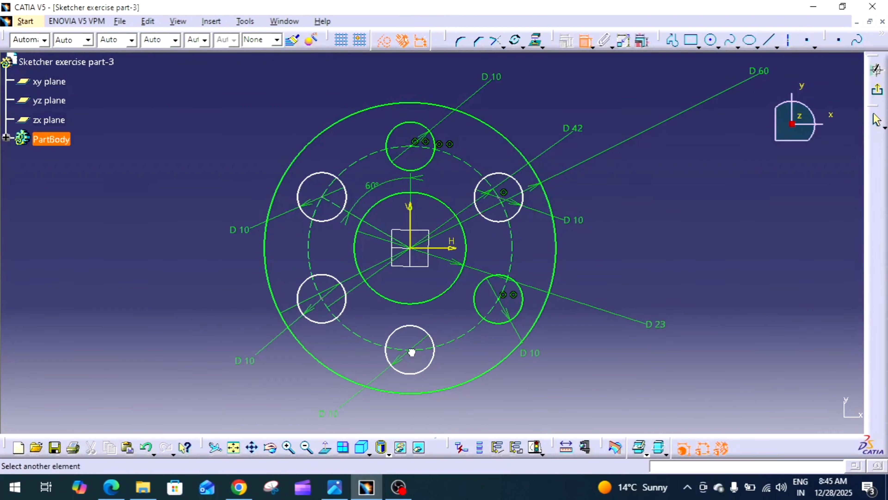
{"action": "right_click", "coordinate": [451, 342]}
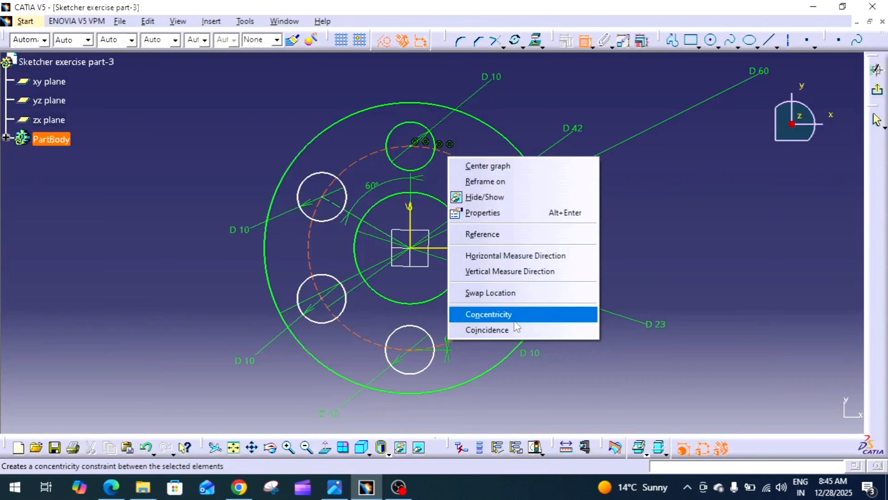
{"action": "left_click", "coordinate": [504, 330]}
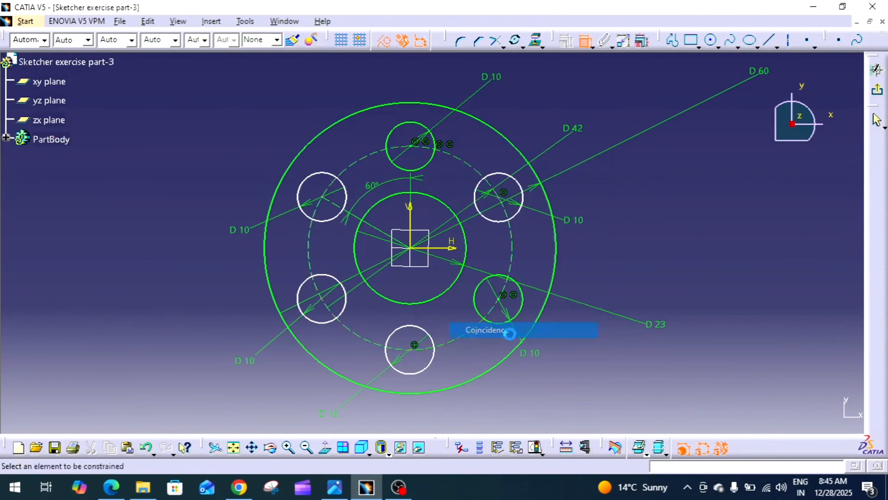
Step: Constrain the centers of the lower-left and upper-left holes coincident with the pitch circle
{"action": "left_click", "coordinate": [321, 301]}
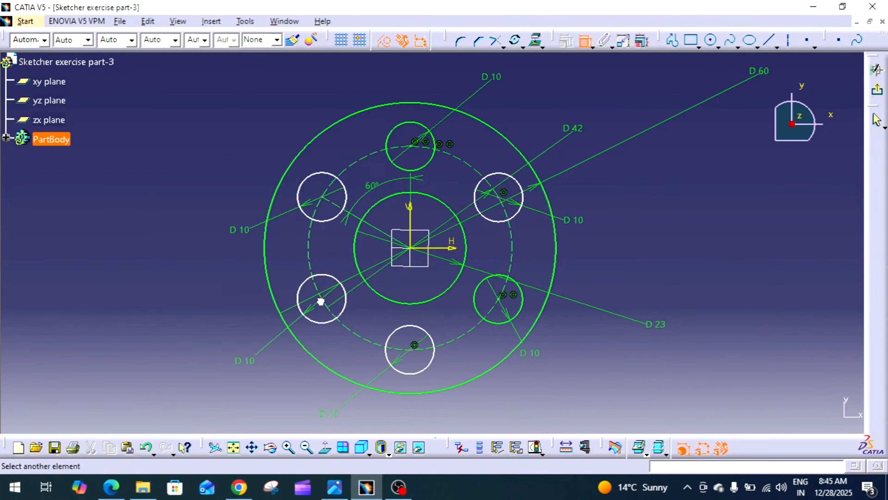
{"action": "left_click", "coordinate": [311, 258]}
{"action": "right_click", "coordinate": [324, 249]}
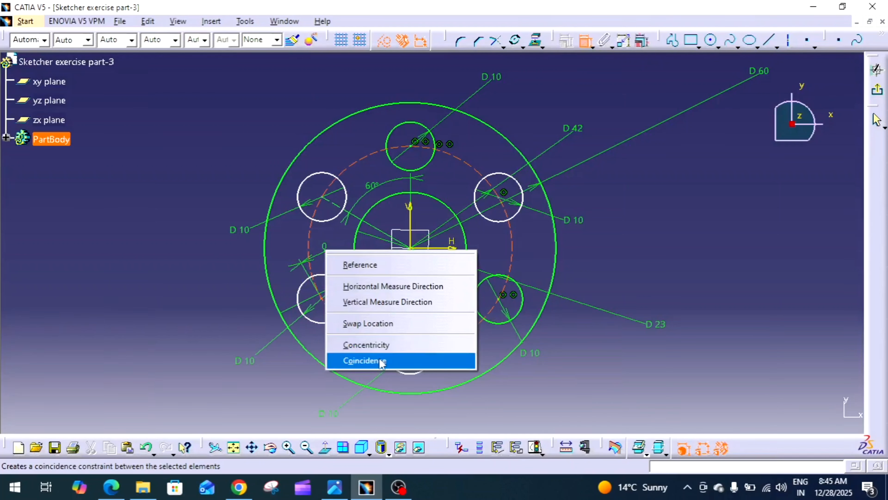
{"action": "left_click", "coordinate": [365, 360]}
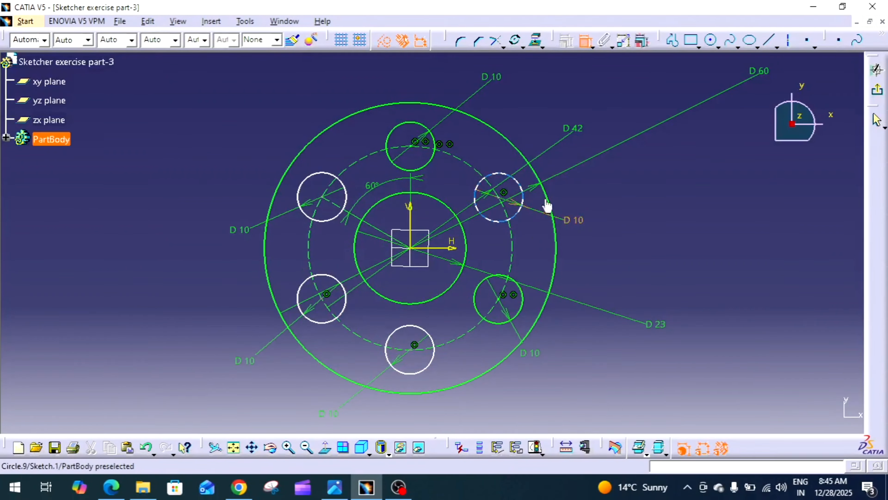
{"action": "left_click", "coordinate": [588, 42]}
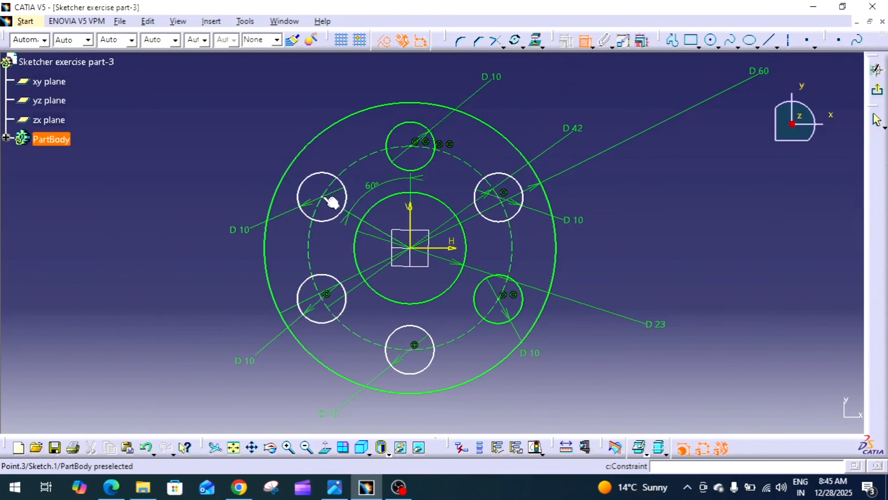
{"action": "left_click", "coordinate": [364, 159]}
{"action": "right_click", "coordinate": [353, 168]}
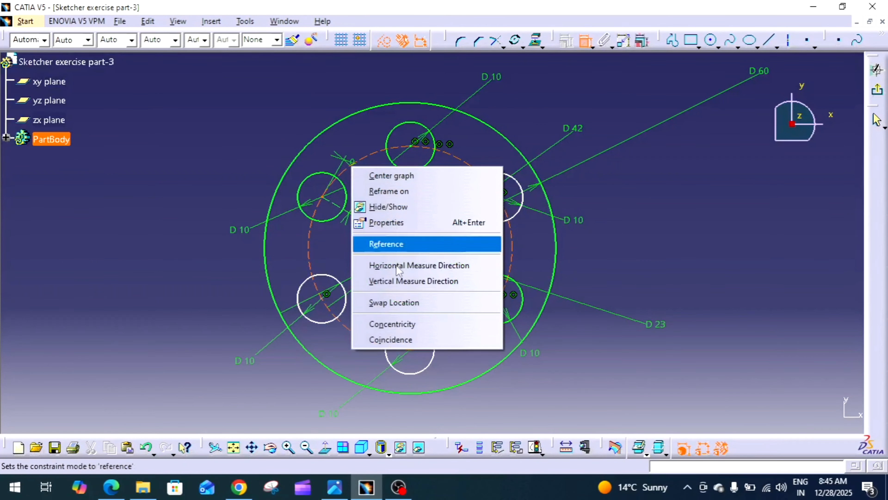
{"action": "left_click", "coordinate": [390, 339]}
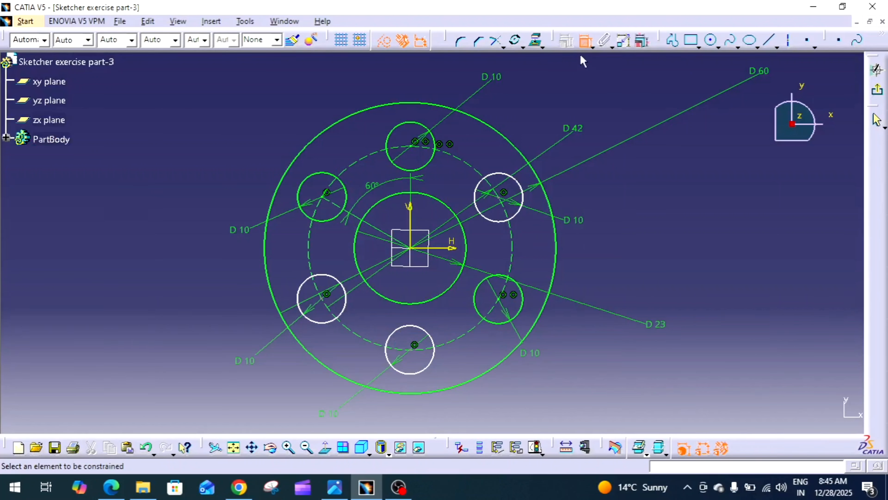
Step: Draw construction lines from the upper-right and bottom hole centers to the origin
{"action": "left_click", "coordinate": [768, 40]}
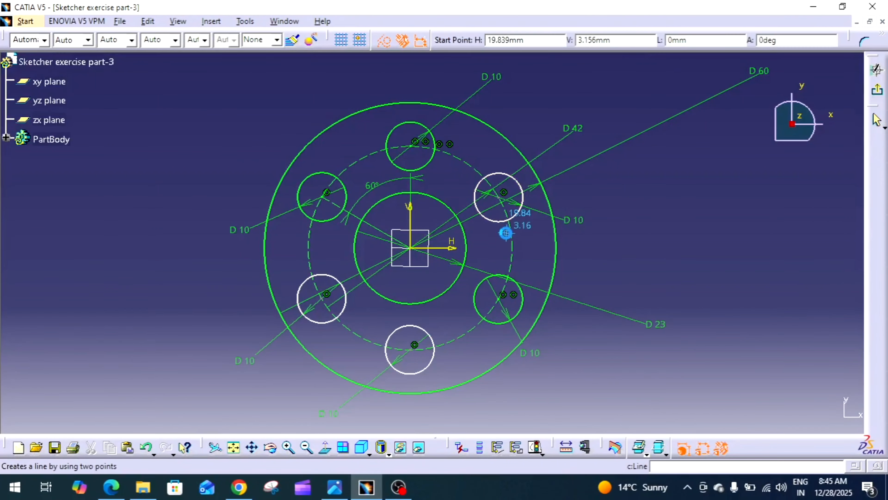
{"action": "left_click", "coordinate": [503, 198]}
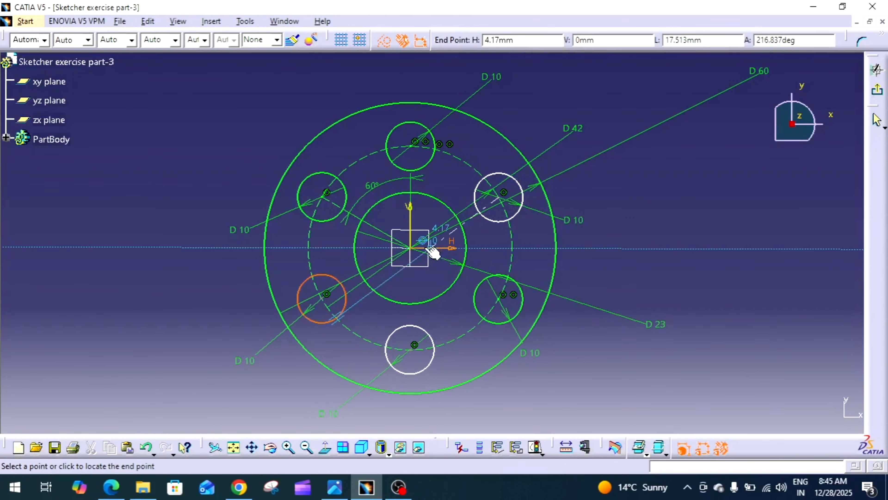
{"action": "left_click", "coordinate": [411, 248]}
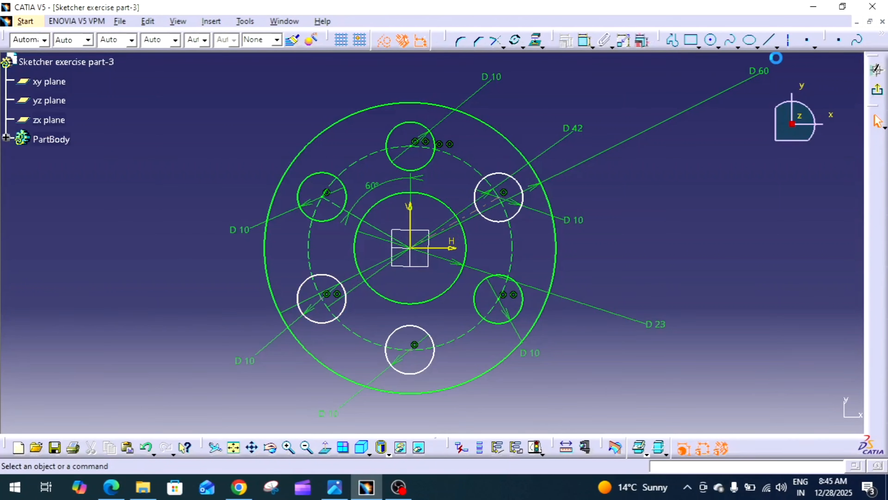
{"action": "left_click", "coordinate": [766, 41]}
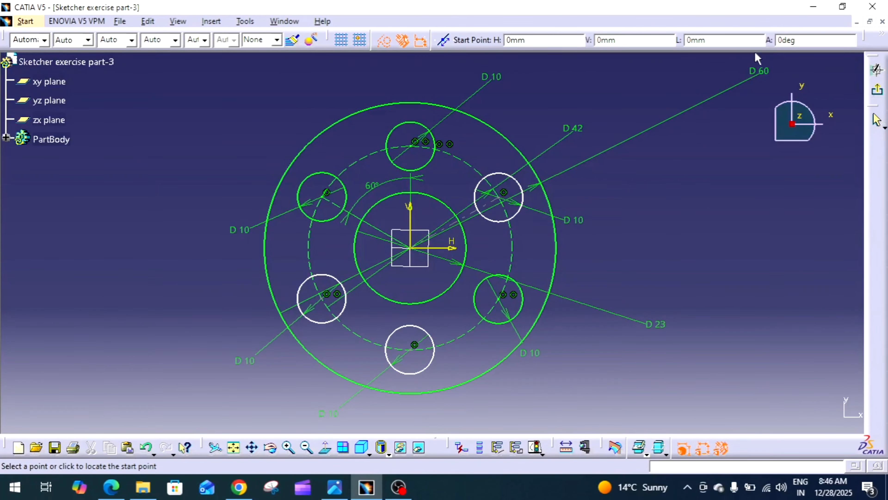
{"action": "left_click", "coordinate": [408, 349]}
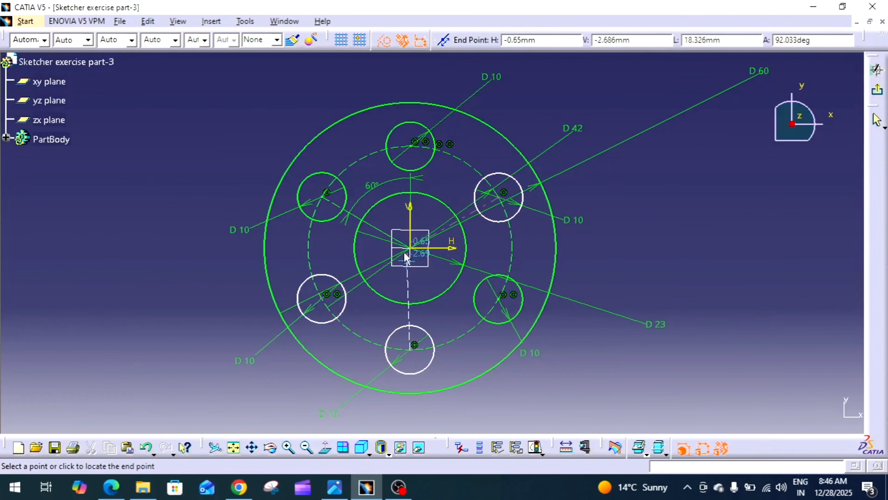
{"action": "left_click", "coordinate": [410, 248]}
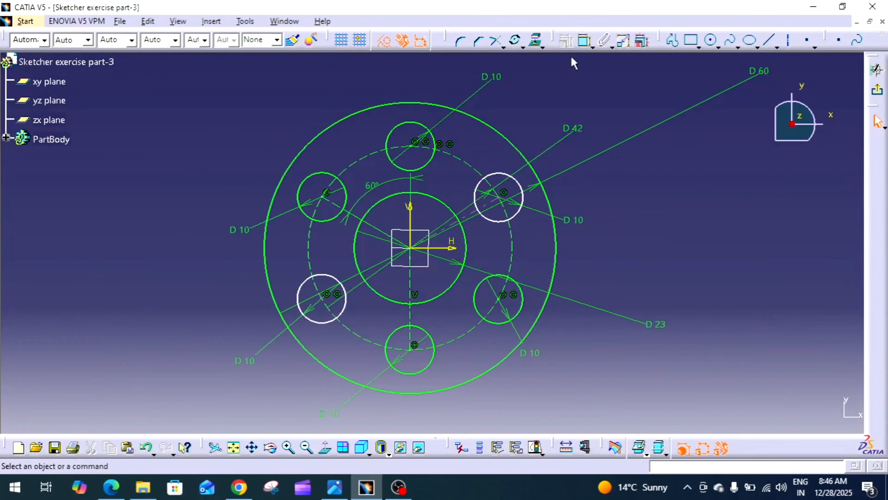
Step: Add an angle dimension between the upper-right construction line and the vertical construction line
{"action": "left_click", "coordinate": [584, 41]}
{"action": "left_click", "coordinate": [481, 207]}
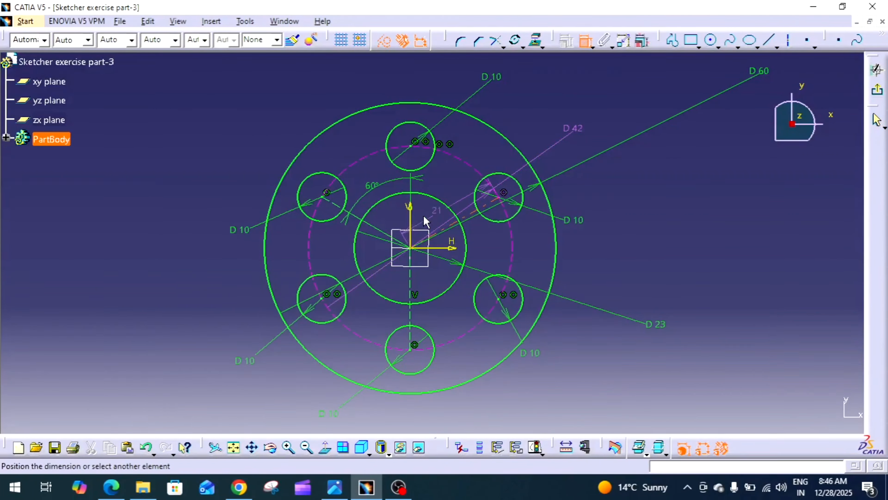
{"action": "left_click", "coordinate": [459, 179]}
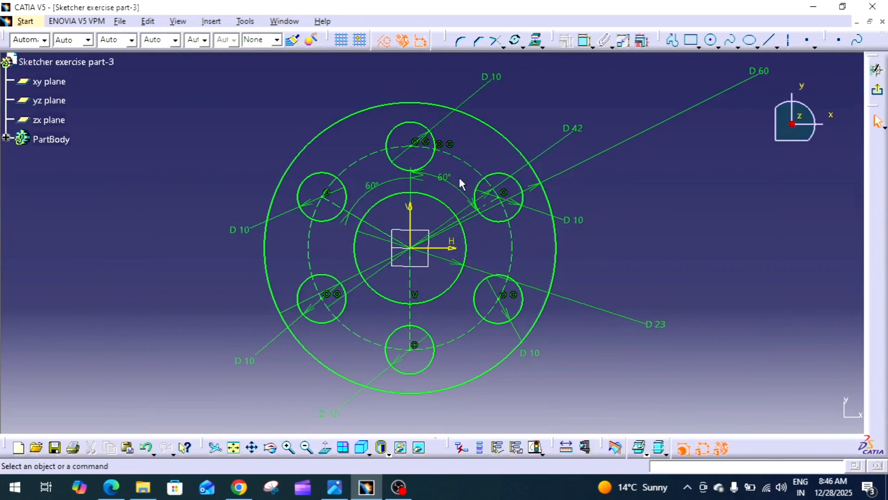
Step: Switch to the Photos app to view the Orejeta reference drawing
{"action": "middle_click_drag", "start_coordinate": [645, 222], "coordinate": [662, 336]}
{"action": "left_click", "coordinate": [648, 226]}
{"action": "mouse_move", "coordinate": [515, 248]}
{"action": "middle_mouse_down"}
{"action": "mouse_move", "coordinate": [543, 264]}
{"action": "mouse_move", "coordinate": [555, 243]}
{"action": "mouse_move", "coordinate": [573, 241]}
{"action": "mouse_move", "coordinate": [568, 232]}
{"action": "mouse_move", "coordinate": [569, 242]}
{"action": "middle_mouse_up"}
{"action": "left_click", "coordinate": [552, 269]}
{"action": "left_click", "coordinate": [569, 231]}
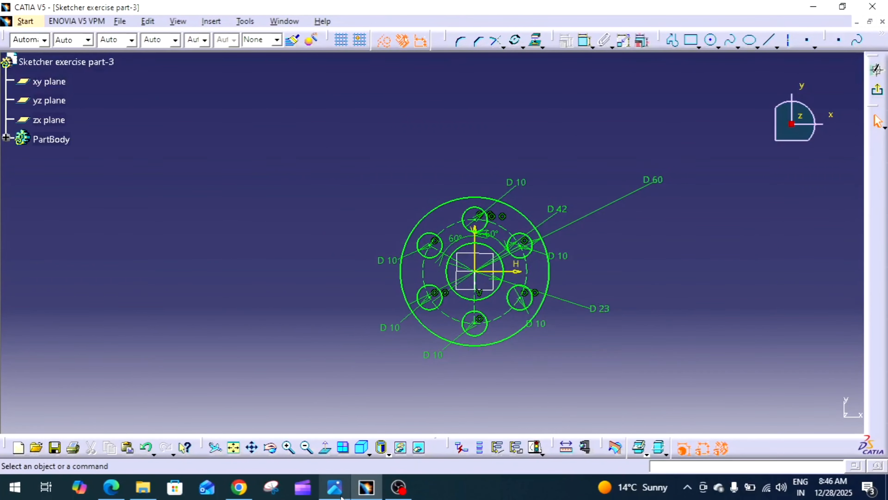
{"action": "left_click", "coordinate": [334, 487]}
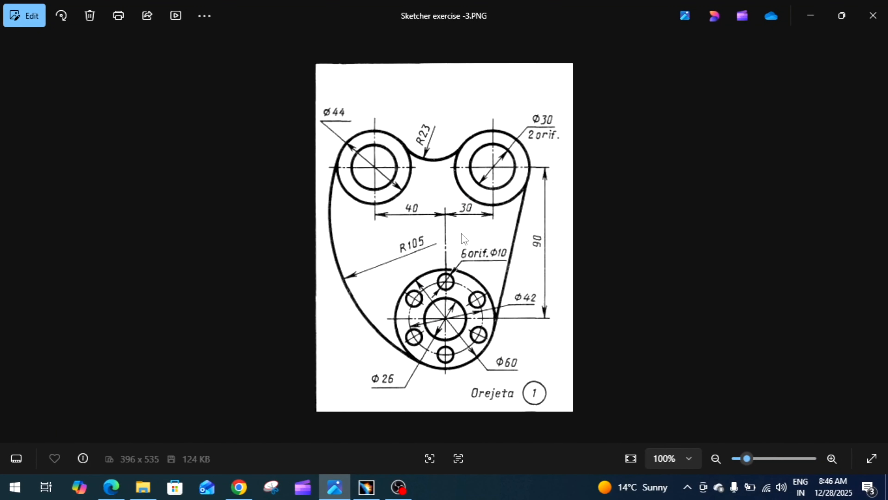
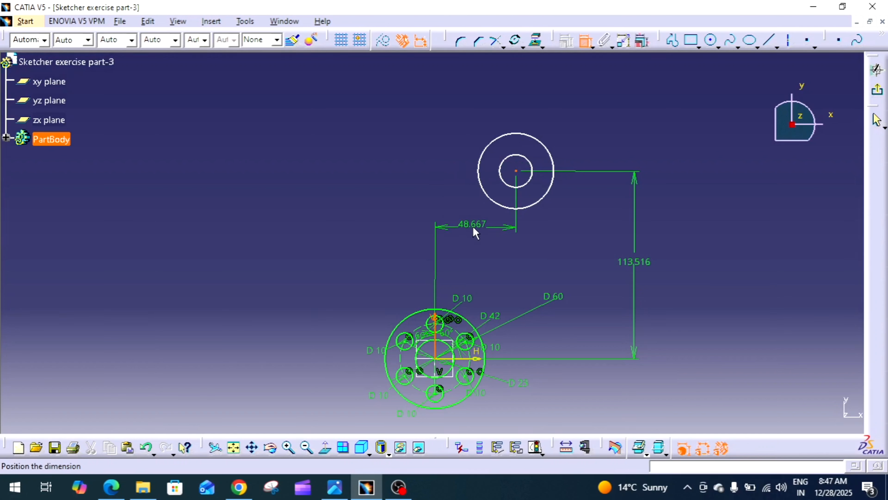
Step: Set the upper-right circle center's vertical distance from the boss center to 90 mm and its horizontal offset to 30 mm
{"action": "left_click", "coordinate": [521, 233]}
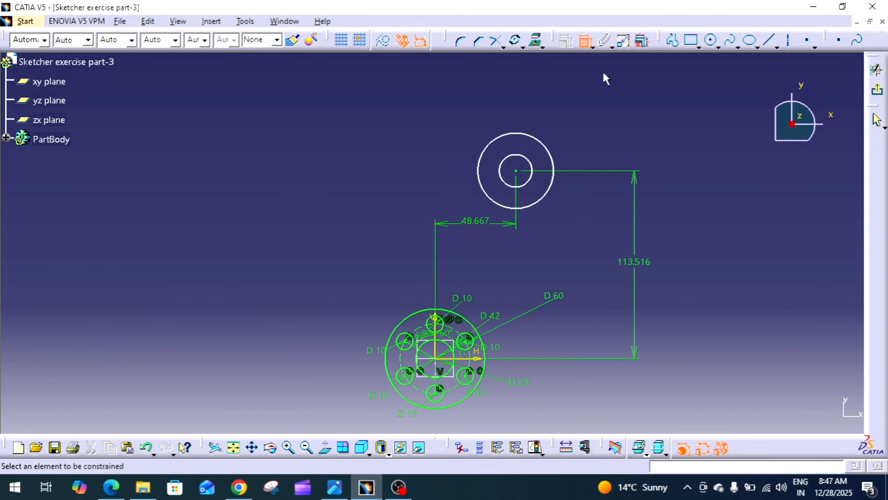
{"action": "left_click", "coordinate": [585, 41]}
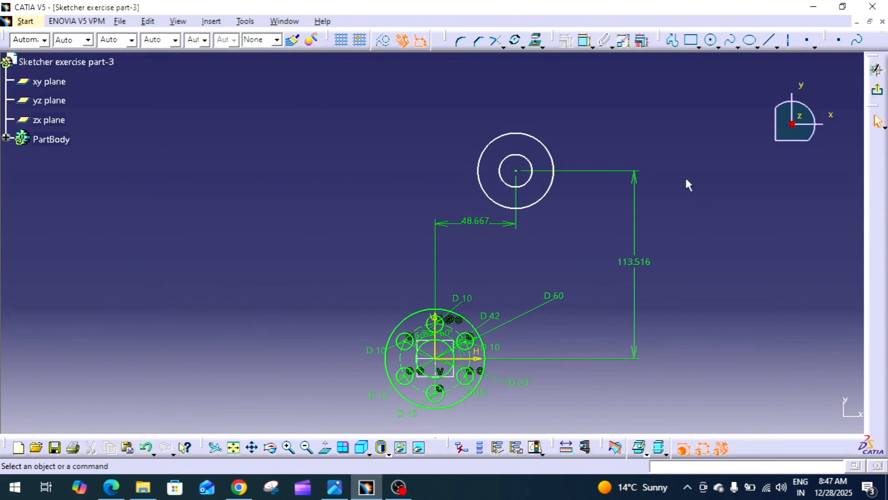
{"action": "double_click", "coordinate": [646, 261]}
{"action": "type", "text": "90mm"}
{"action": "key", "text": "Return"}
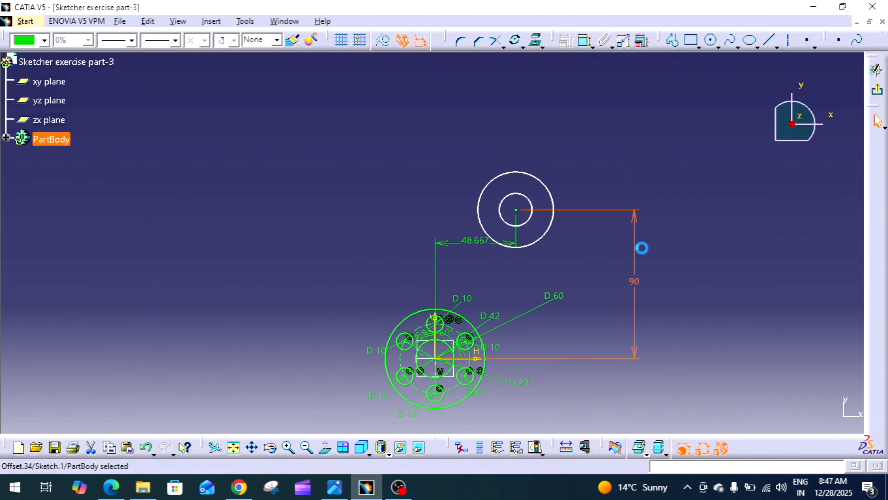
{"action": "double_click", "coordinate": [473, 242]}
{"action": "type", "text": "30"}
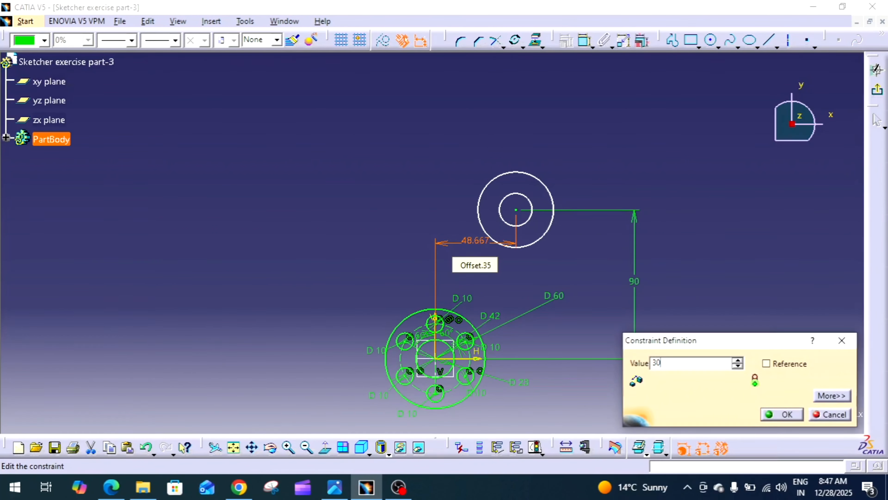
{"action": "key", "text": "Return"}
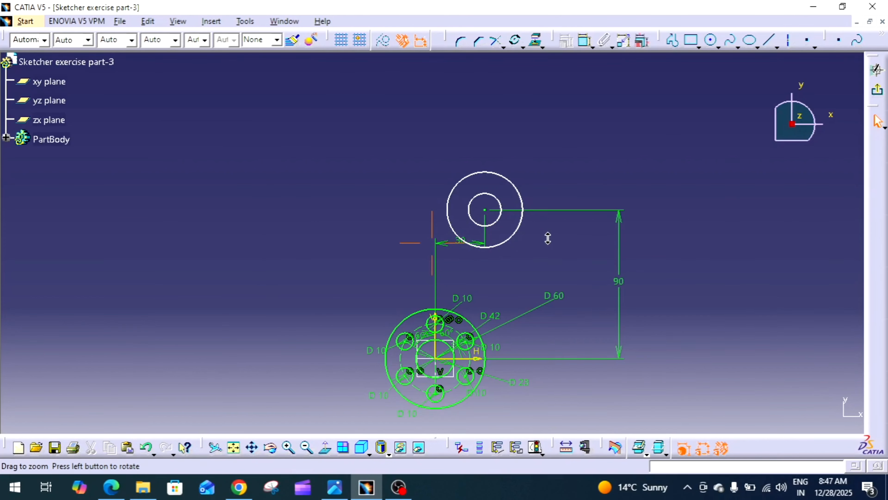
Step: Dimension the upper-right outer circle's diameter as 44 mm
{"action": "middle_click_drag", "start_coordinate": [548, 238], "coordinate": [578, 169], "text": "ctrl"}
{"action": "left_click", "coordinate": [585, 39]}
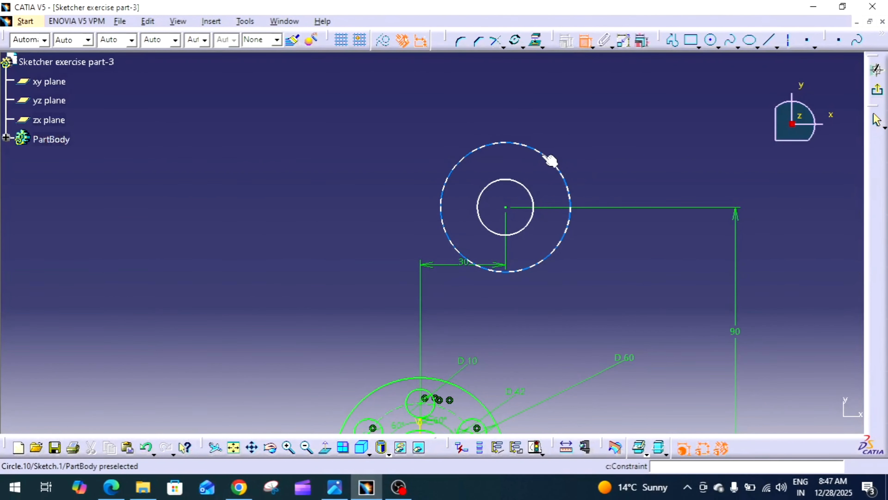
{"action": "left_click", "coordinate": [551, 161]}
{"action": "left_click", "coordinate": [596, 143]}
{"action": "double_click", "coordinate": [588, 154]}
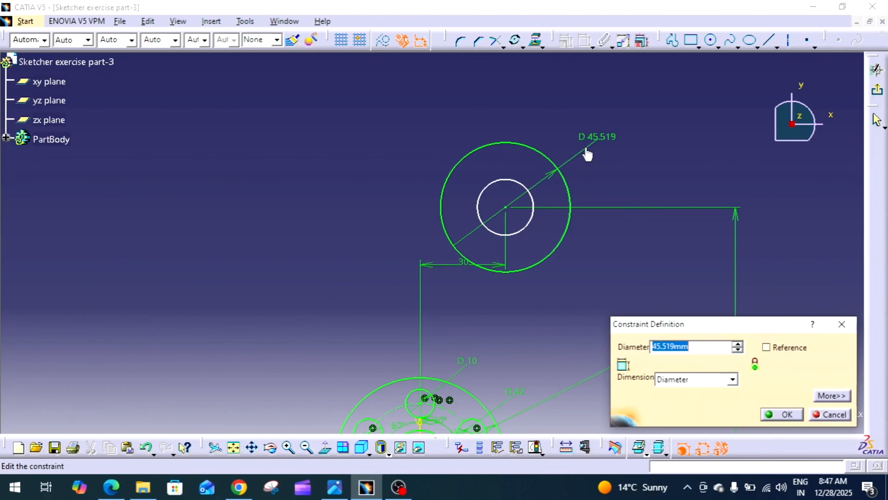
{"action": "type", "text": "44"}
{"action": "key", "text": "Return"}
Step: Dimension the upper-right inner circle's diameter as 30 mm
{"action": "left_click", "coordinate": [531, 223]}
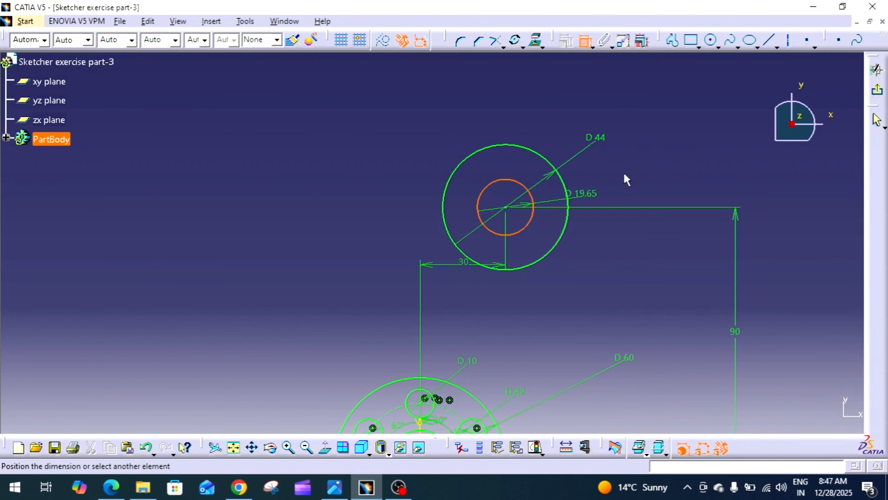
{"action": "left_click", "coordinate": [634, 173]}
{"action": "double_click", "coordinate": [625, 170]}
{"action": "type", "text": "30"}
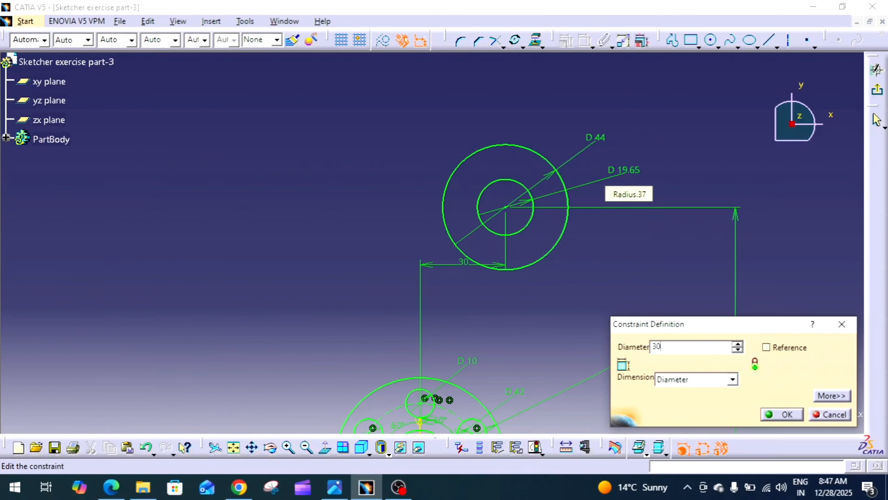
{"action": "key", "text": "Return"}
Step: Check the Orejeta reference drawing in Photos and return to the sketch
{"action": "mouse_move", "coordinate": [649, 308]}
{"action": "middle_mouse_down"}
{"action": "mouse_move", "coordinate": [670, 178]}
{"action": "mouse_move", "coordinate": [644, 236]}
{"action": "mouse_move", "coordinate": [653, 269]}
{"action": "mouse_move", "coordinate": [651, 260]}
{"action": "middle_mouse_up"}
{"action": "left_click", "coordinate": [335, 487]}
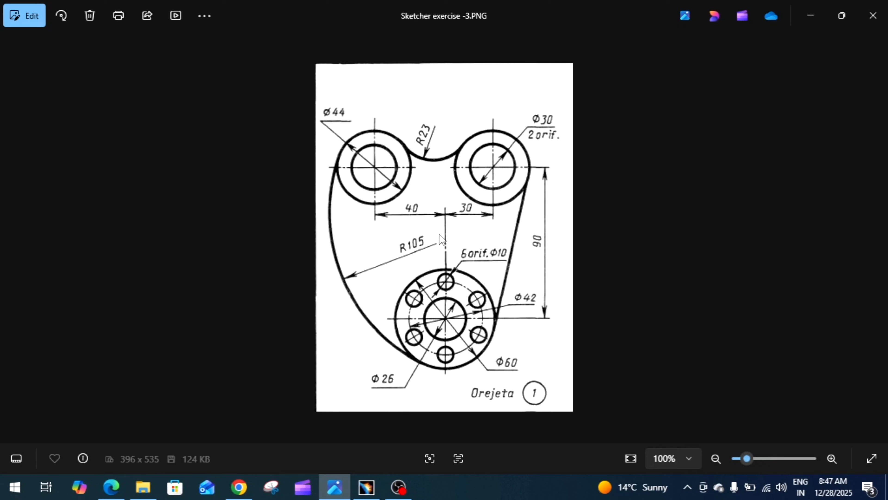
{"action": "left_click", "coordinate": [366, 486]}
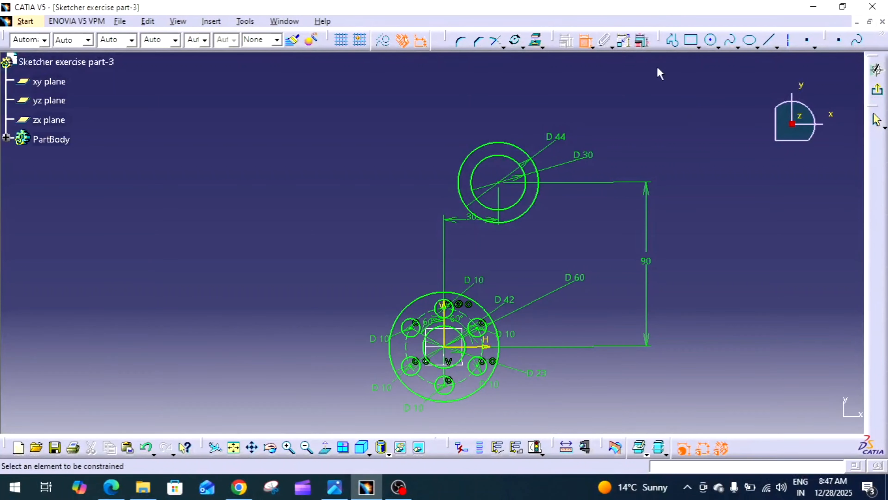
Step: Draw two concentric circles at the upper left, about 38 mm and 19 mm in diameter, level with the upper-right boss
{"action": "left_click", "coordinate": [586, 41]}
{"action": "left_click", "coordinate": [714, 43]}
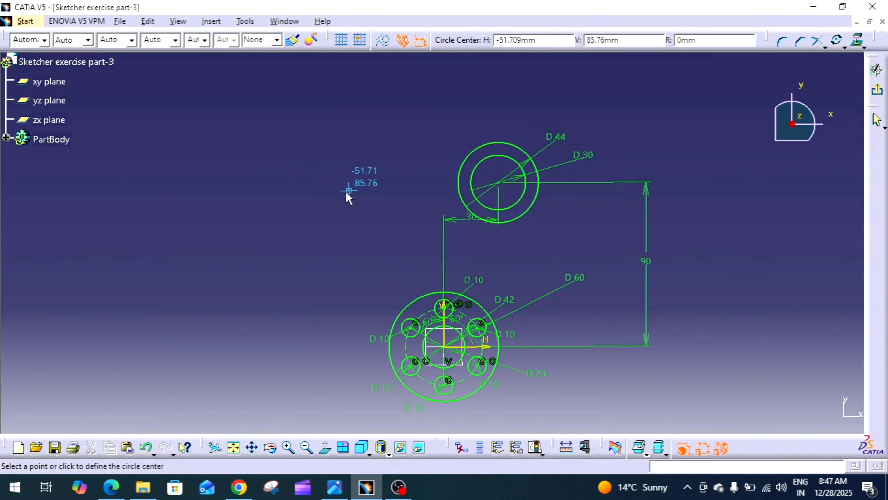
{"action": "left_click", "coordinate": [316, 183]}
{"action": "left_click", "coordinate": [347, 163]}
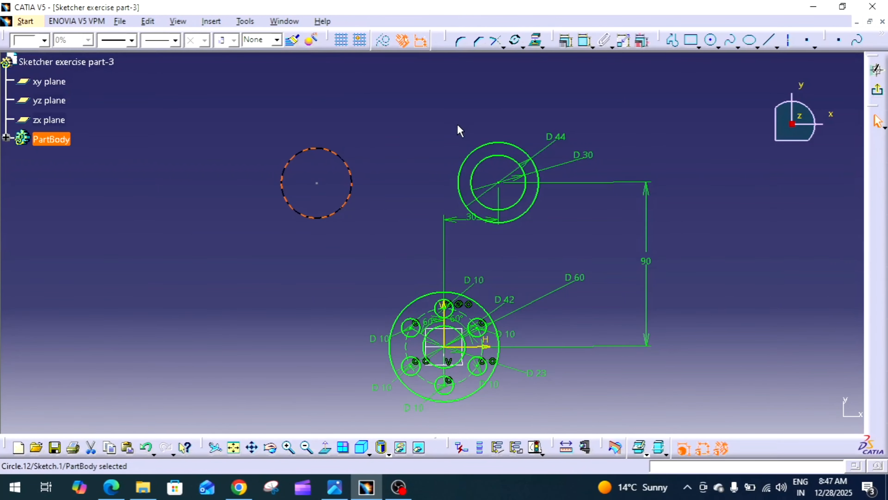
{"action": "left_click", "coordinate": [710, 40]}
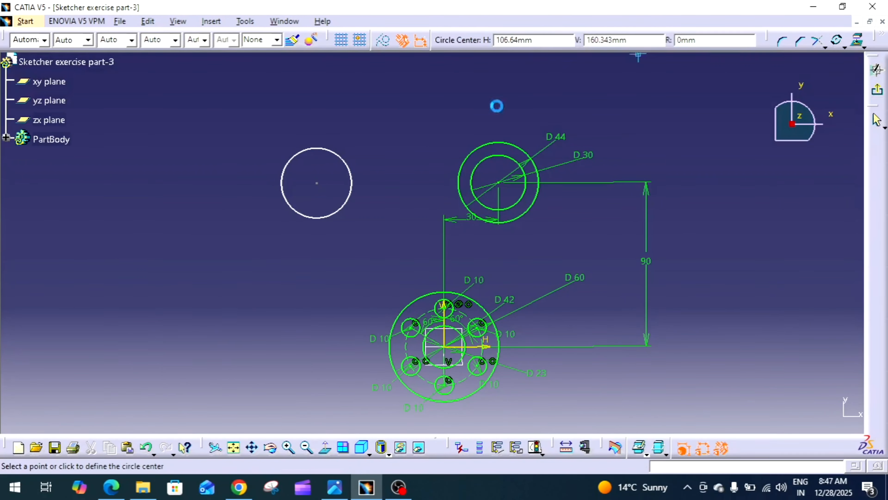
{"action": "left_click", "coordinate": [316, 183]}
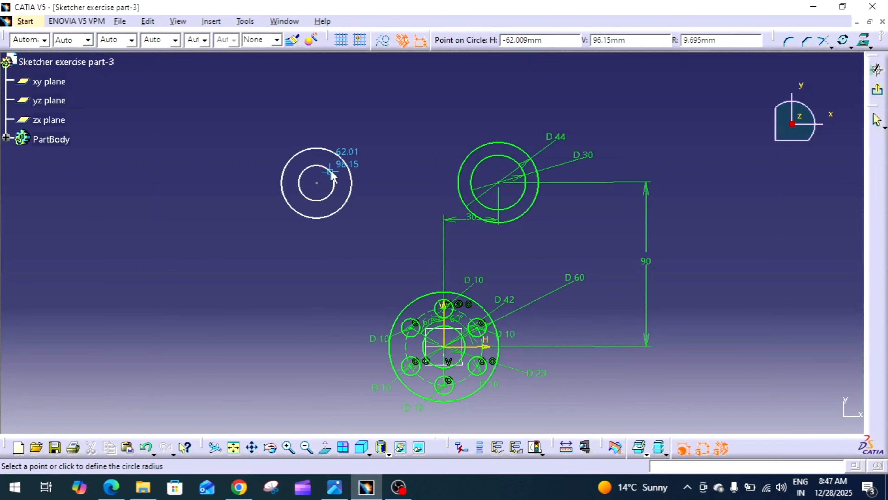
{"action": "left_click", "coordinate": [331, 170]}
Step: Dimension the upper-left inner circle's diameter as 30 mm
{"action": "left_click", "coordinate": [584, 41]}
{"action": "left_click", "coordinate": [334, 178]}
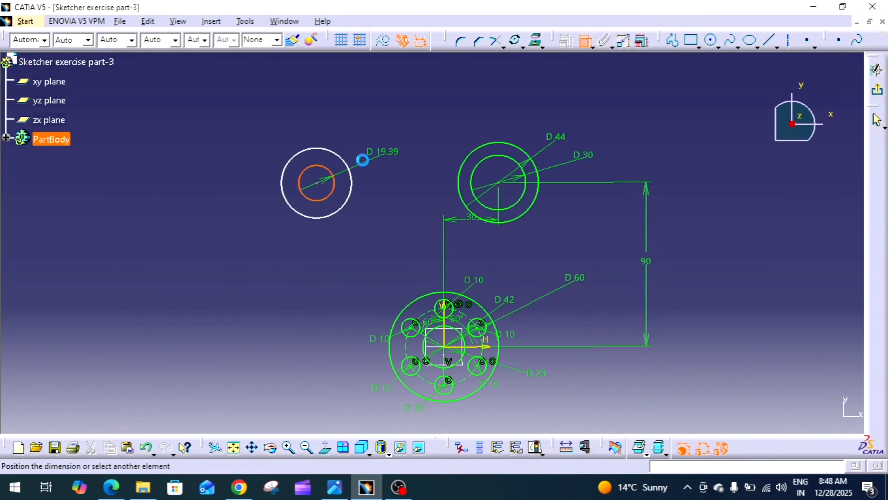
{"action": "left_click", "coordinate": [239, 148]}
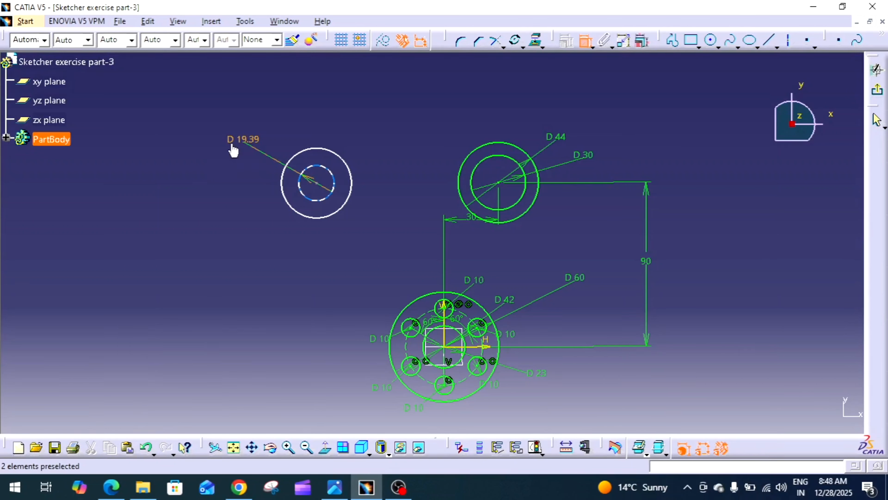
{"action": "double_click", "coordinate": [237, 148]}
{"action": "type", "text": "30"}
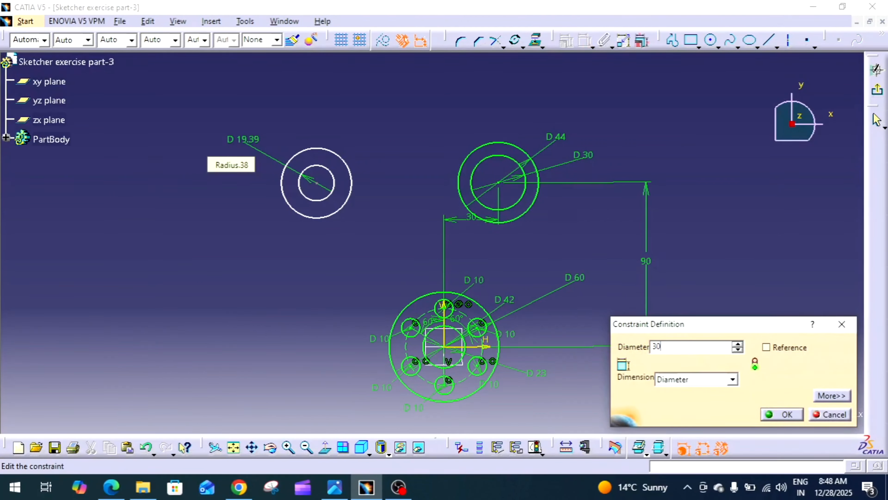
{"action": "key", "text": "Return"}
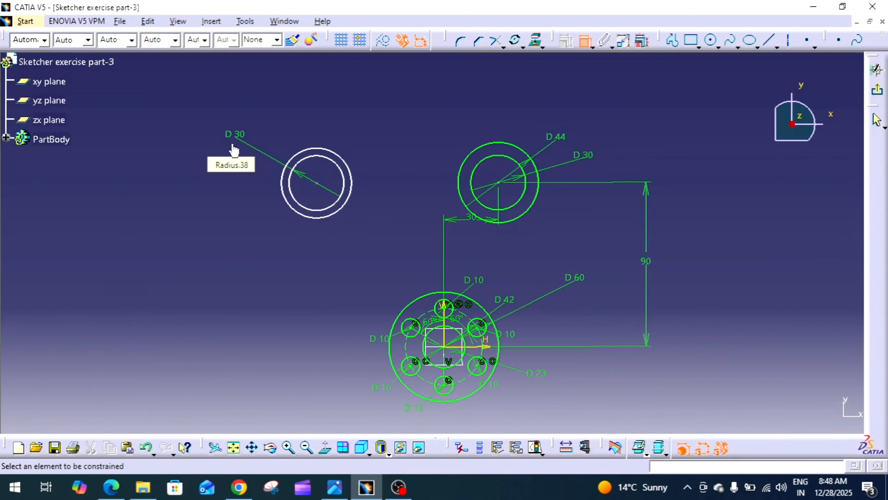
Step: Dimension the upper-left outer circle's diameter as 44 mm
{"action": "left_click", "coordinate": [347, 169]}
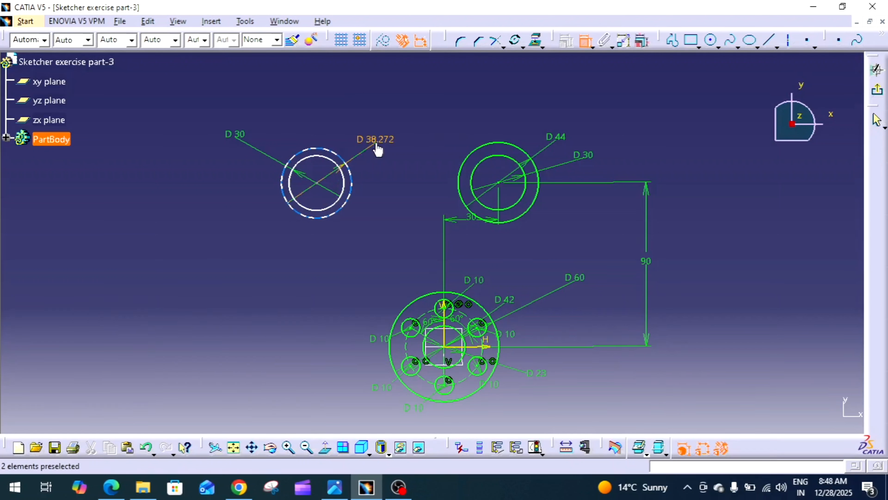
{"action": "left_click", "coordinate": [376, 142]}
{"action": "double_click", "coordinate": [376, 142]}
{"action": "type", "text": "44"}
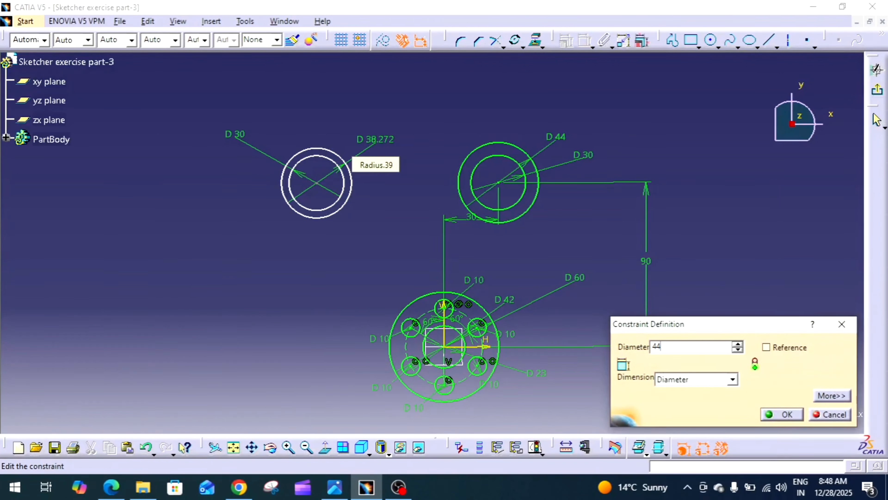
{"action": "key", "text": "Return"}
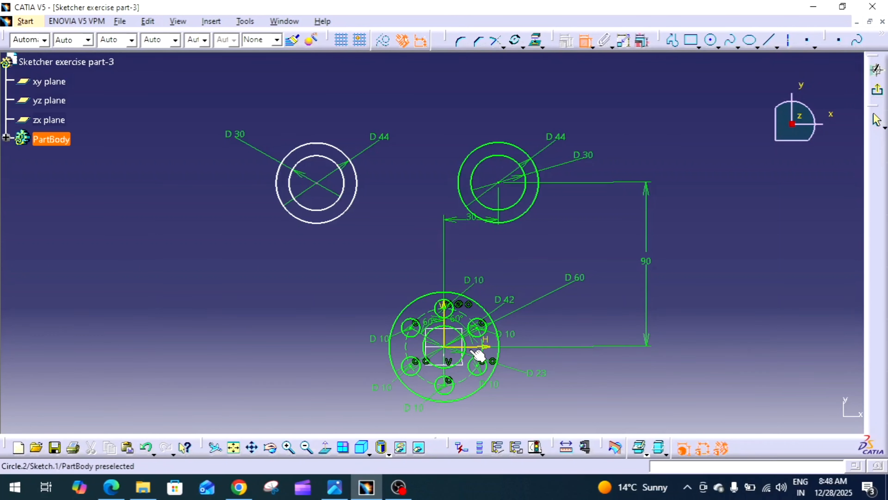
Step: Dimension the upper-left center's vertical distance from the horizontal axis and set its horizontal offset from the vertical axis to 40 mm
{"action": "left_click", "coordinate": [477, 347]}
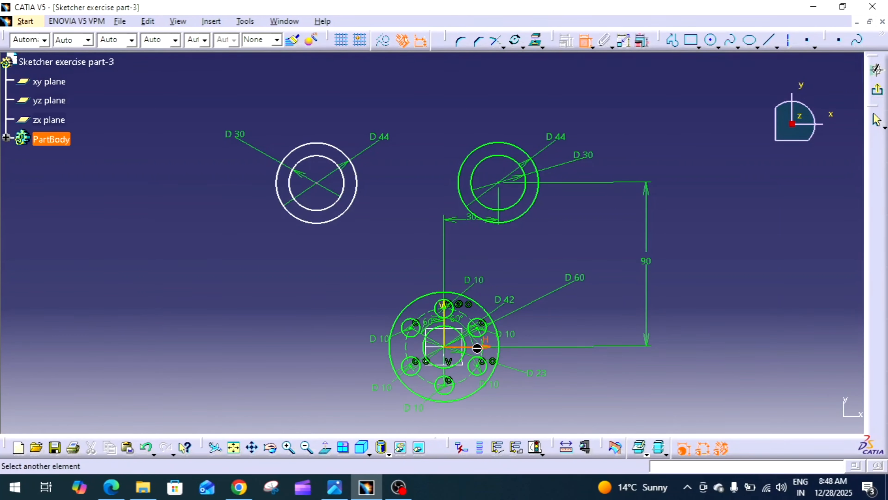
{"action": "left_click", "coordinate": [315, 183]}
{"action": "left_click", "coordinate": [224, 258]}
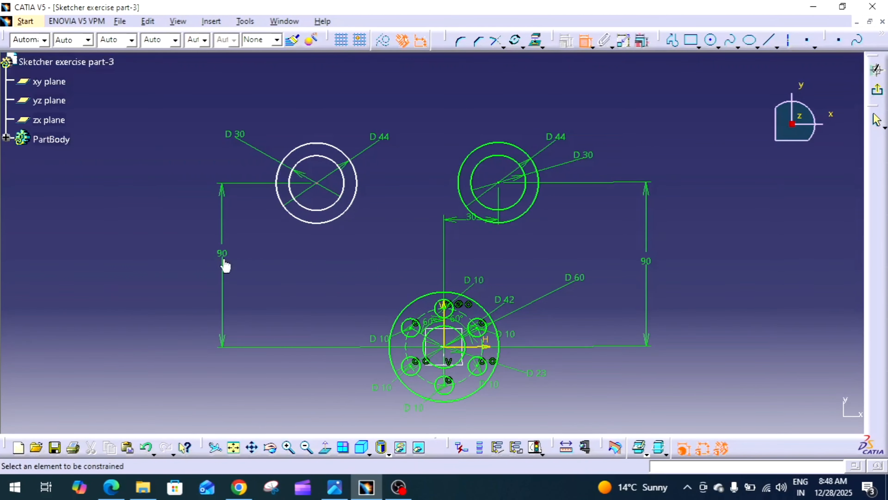
{"action": "left_click", "coordinate": [316, 183]}
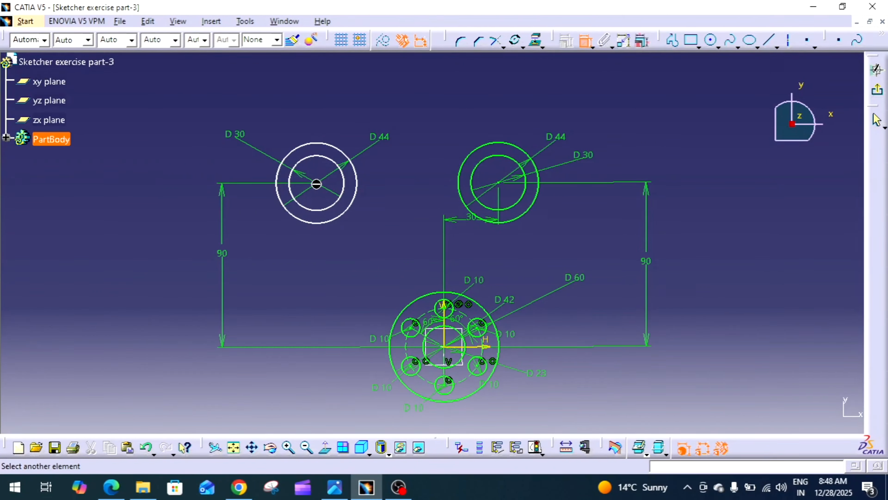
{"action": "left_click", "coordinate": [451, 327]}
{"action": "left_click", "coordinate": [375, 246]}
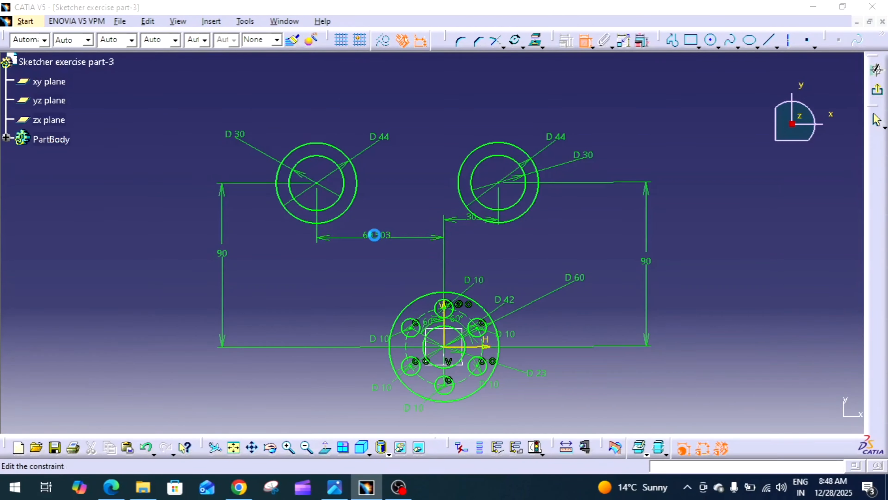
{"action": "double_click", "coordinate": [374, 235]}
{"action": "type", "text": "40"}
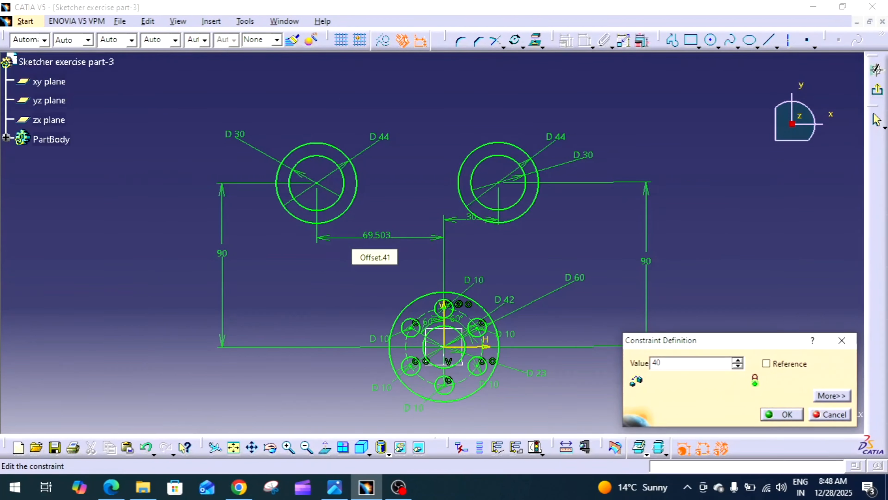
{"action": "key", "text": "Return"}
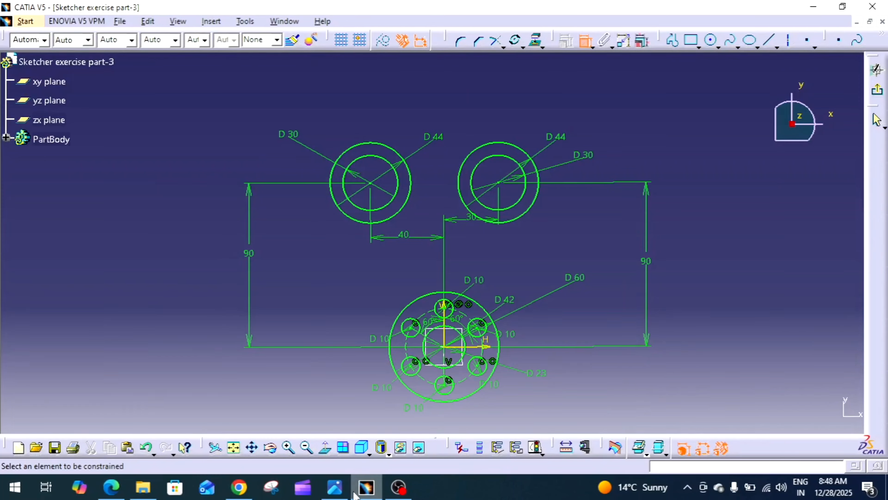
Step: Review the Orejeta reference drawing again and return to the sketch
{"action": "left_click", "coordinate": [333, 493]}
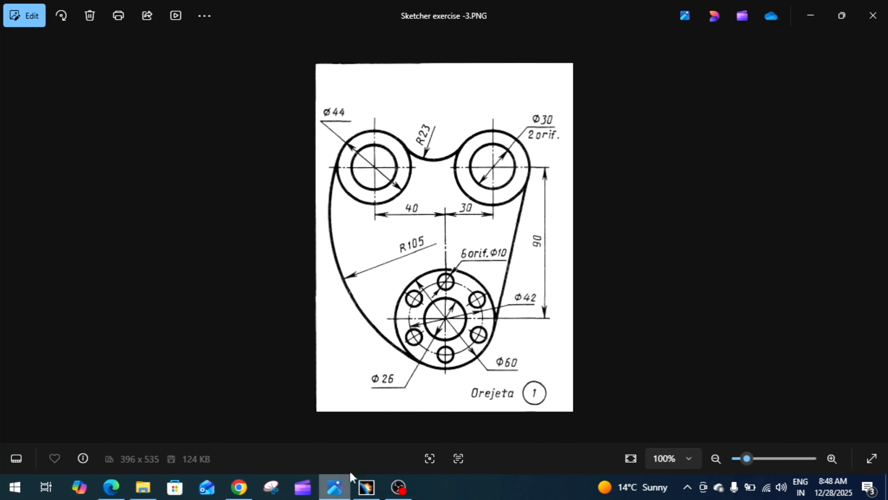
{"action": "left_click", "coordinate": [364, 485]}
{"action": "left_click", "coordinate": [585, 41]}
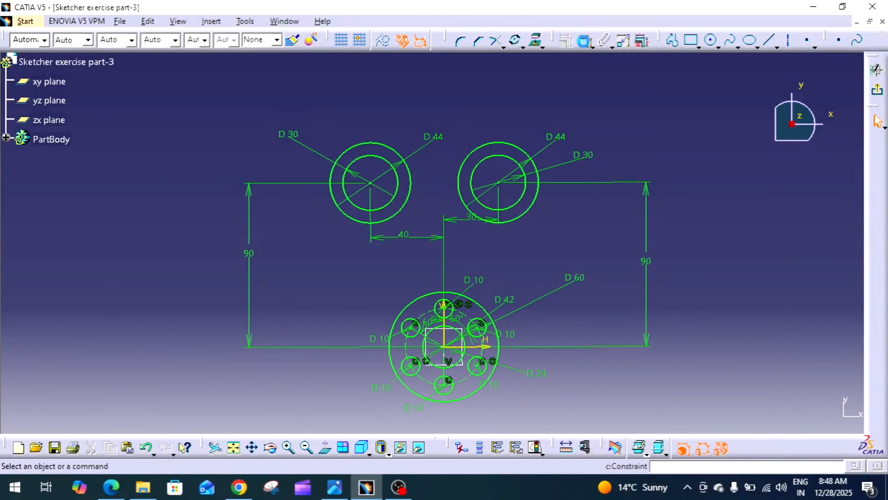
Step: Create a no-trim corner arc between the two upper outer circles, bridging the gap above their centers
{"action": "mouse_move", "coordinate": [586, 126]}
{"action": "middle_mouse_down"}
{"action": "mouse_move", "coordinate": [595, 206]}
{"action": "mouse_move", "coordinate": [607, 156]}
{"action": "middle_mouse_up"}
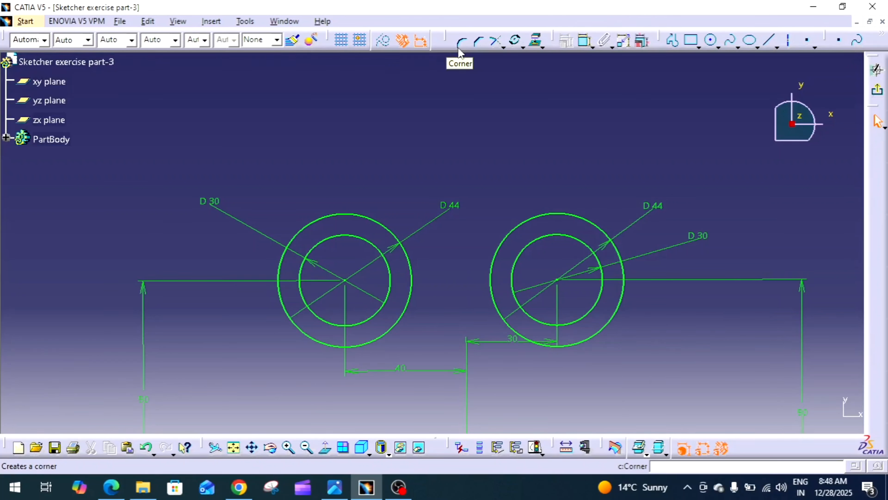
{"action": "left_click", "coordinate": [460, 46]}
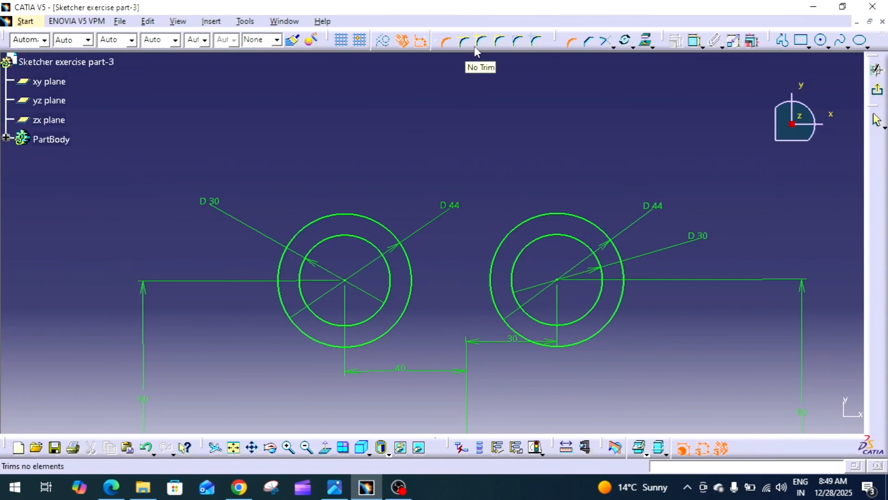
{"action": "left_click", "coordinate": [481, 49]}
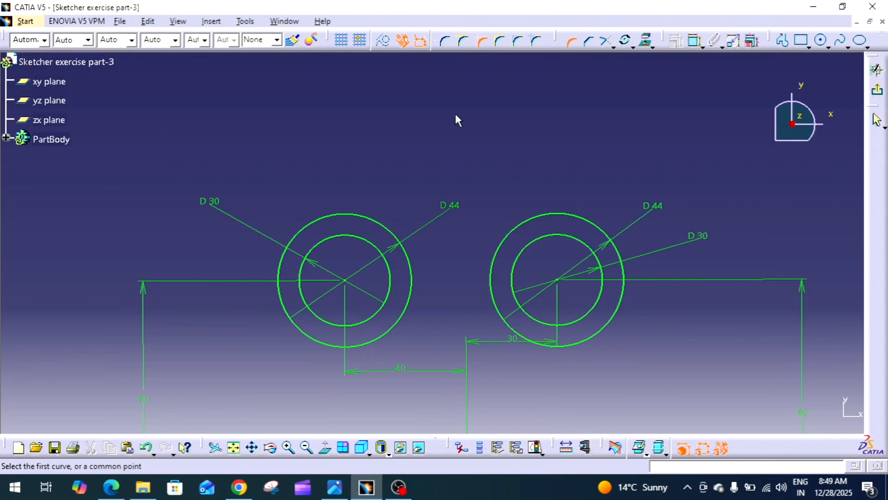
{"action": "left_click", "coordinate": [384, 227]}
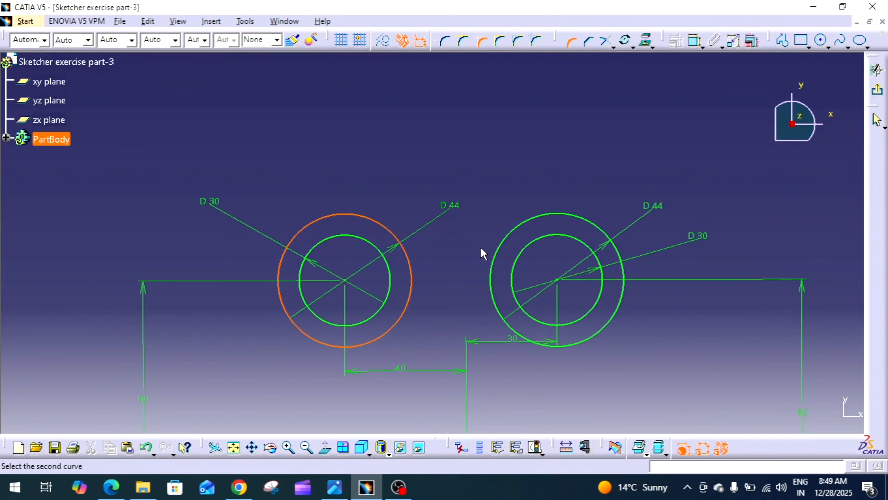
{"action": "left_click", "coordinate": [515, 239]}
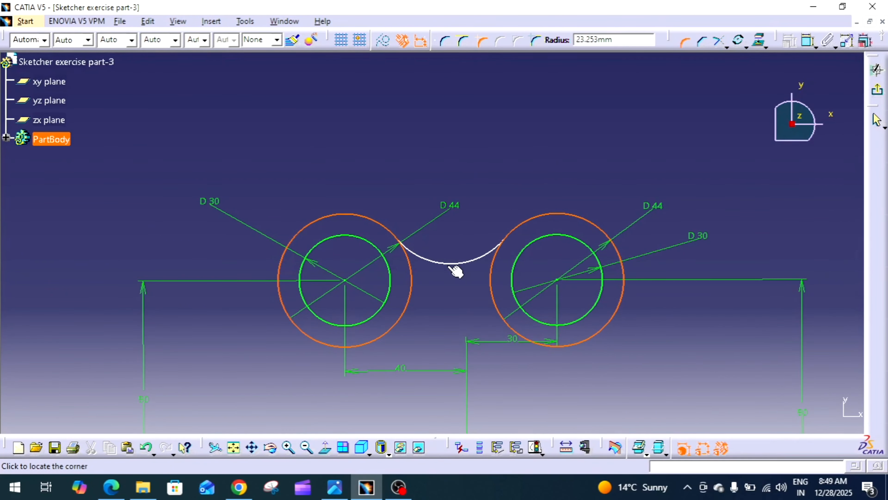
{"action": "left_click", "coordinate": [450, 265]}
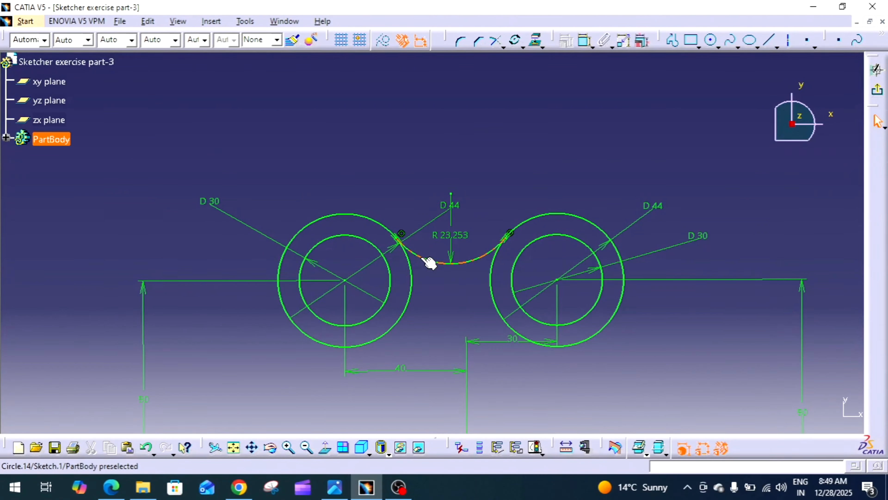
Step: Set the corner arc's radius to 23 mm
{"action": "double_click", "coordinate": [453, 233]}
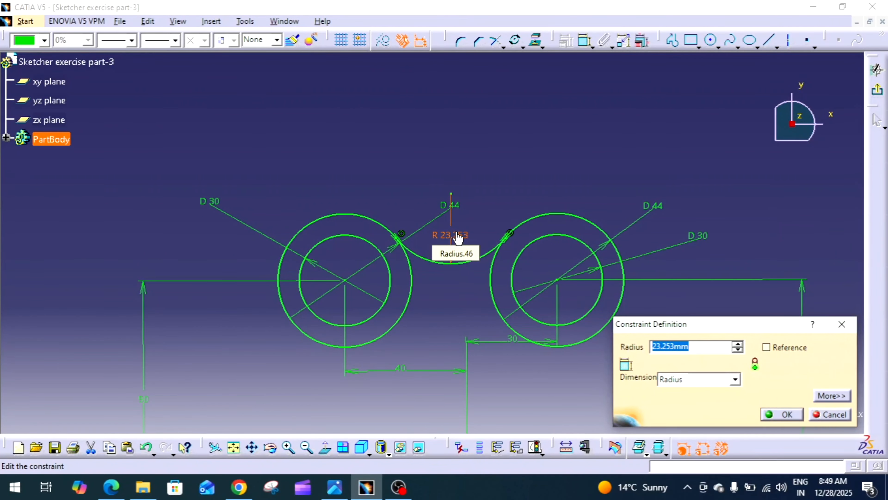
{"action": "type", "text": "23"}
{"action": "key", "text": "Return"}
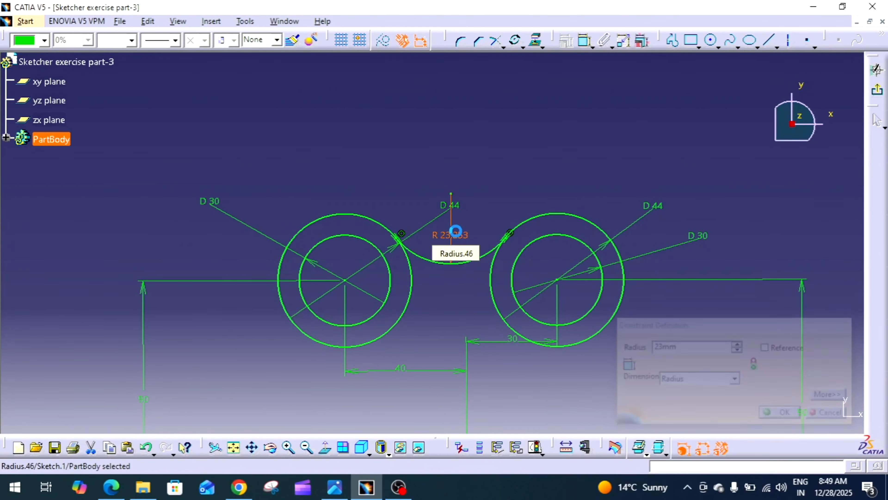
Step: Check the Orejeta reference drawing once more and return to the sketch
{"action": "left_click", "coordinate": [335, 487]}
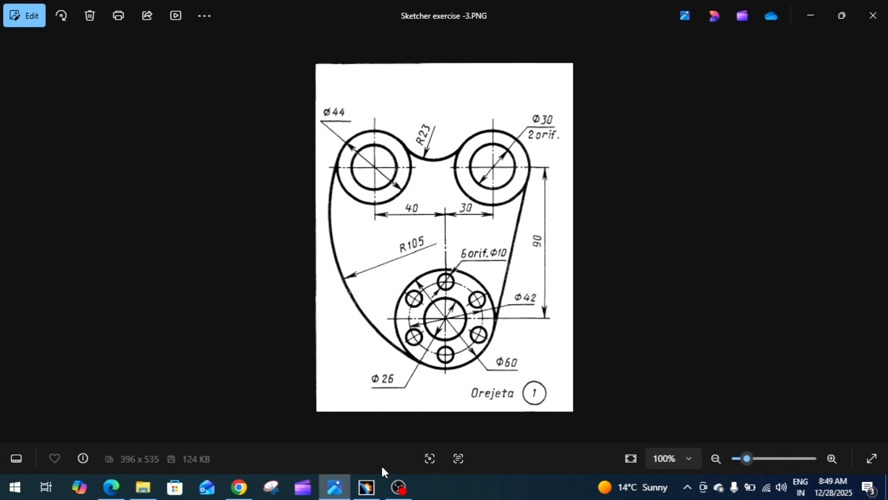
{"action": "left_click", "coordinate": [366, 487]}
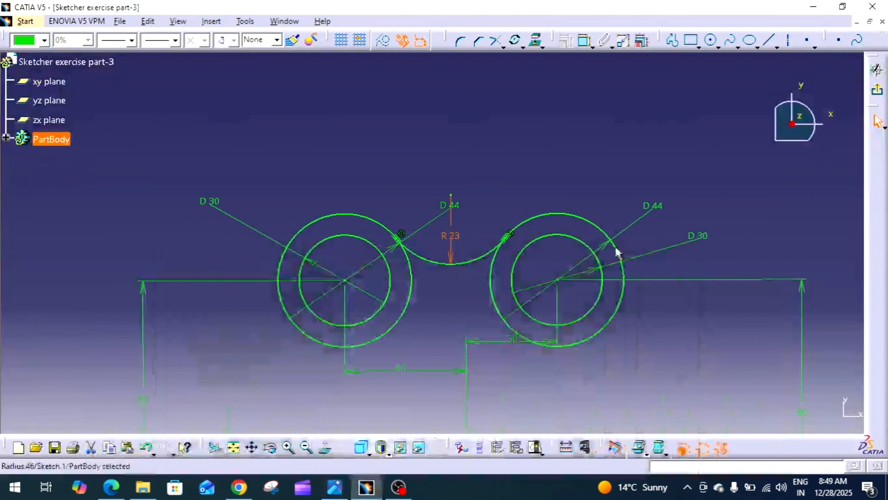
{"action": "left_click", "coordinate": [593, 126]}
{"action": "mouse_move", "coordinate": [551, 142]}
{"action": "middle_mouse_down"}
{"action": "mouse_move", "coordinate": [565, 74]}
{"action": "mouse_move", "coordinate": [544, 189]}
{"action": "mouse_move", "coordinate": [541, 158]}
{"action": "middle_mouse_up"}
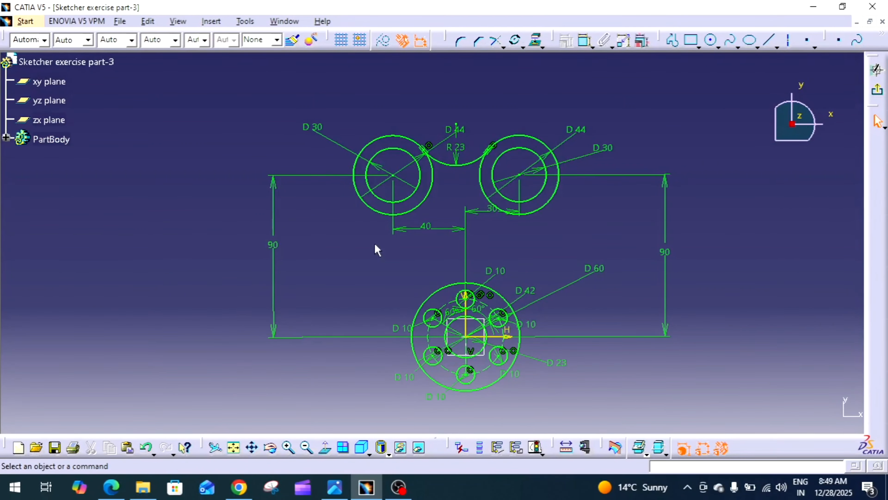
{"action": "left_click", "coordinate": [334, 486]}
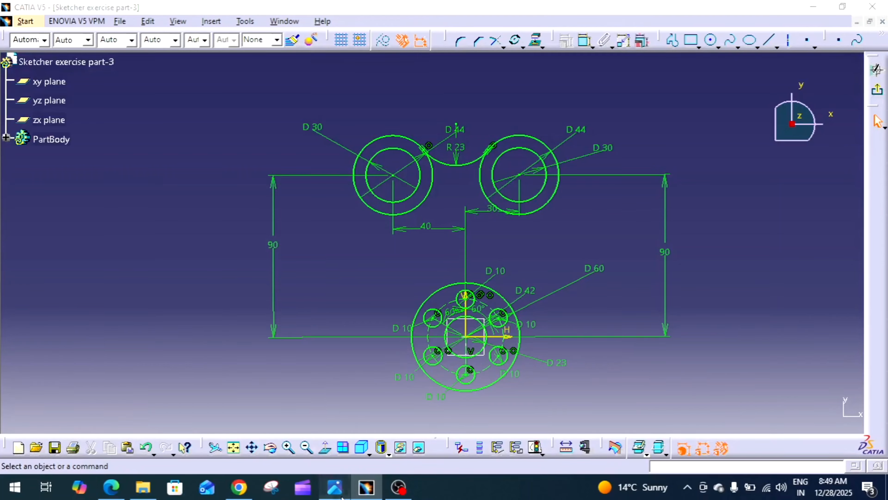
{"action": "left_click", "coordinate": [366, 486]}
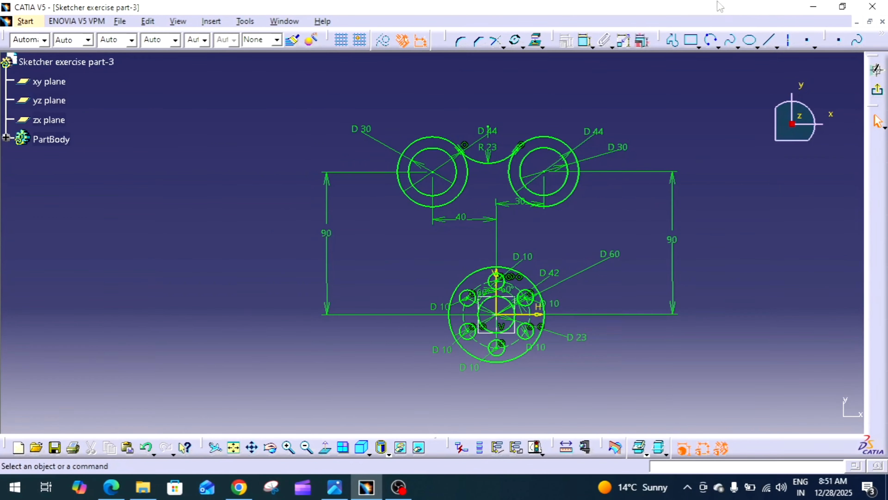
Step: Draw a three-point arc starting on the upper-left outer circle and ending on the central boss's outer circle
{"action": "left_click", "coordinate": [717, 46]}
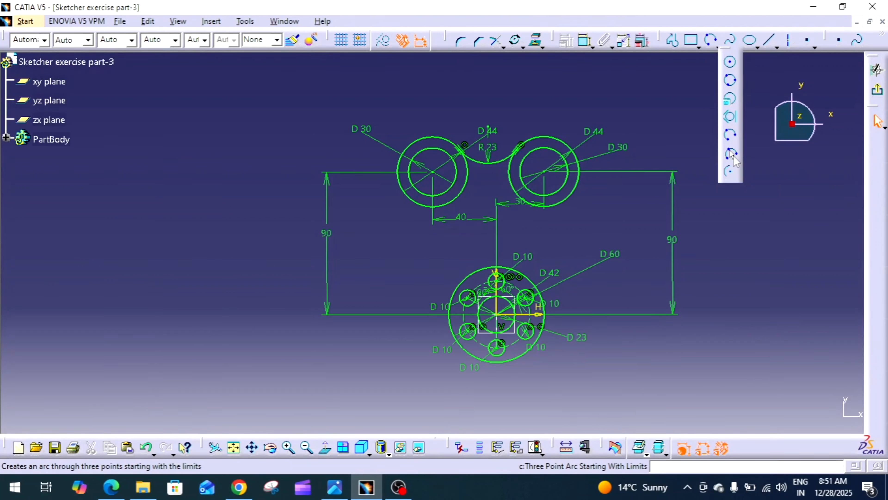
{"action": "left_click", "coordinate": [730, 154]}
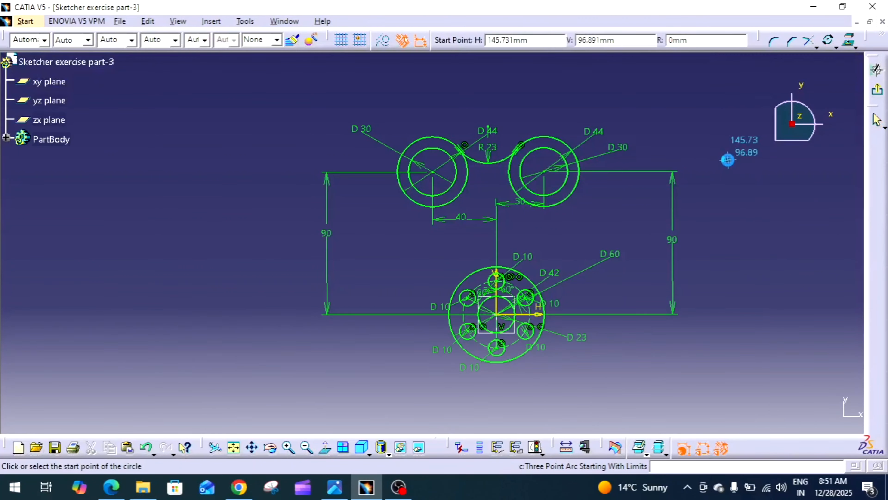
{"action": "left_click", "coordinate": [399, 162]}
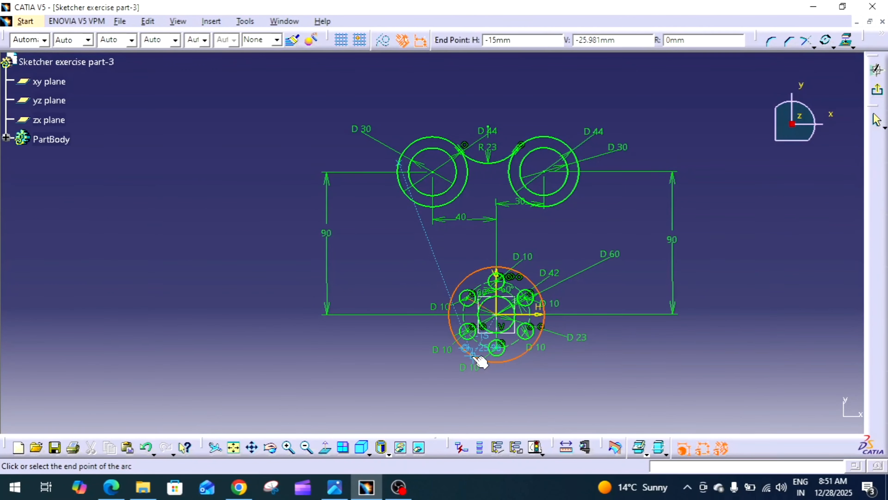
{"action": "left_click", "coordinate": [469, 357]}
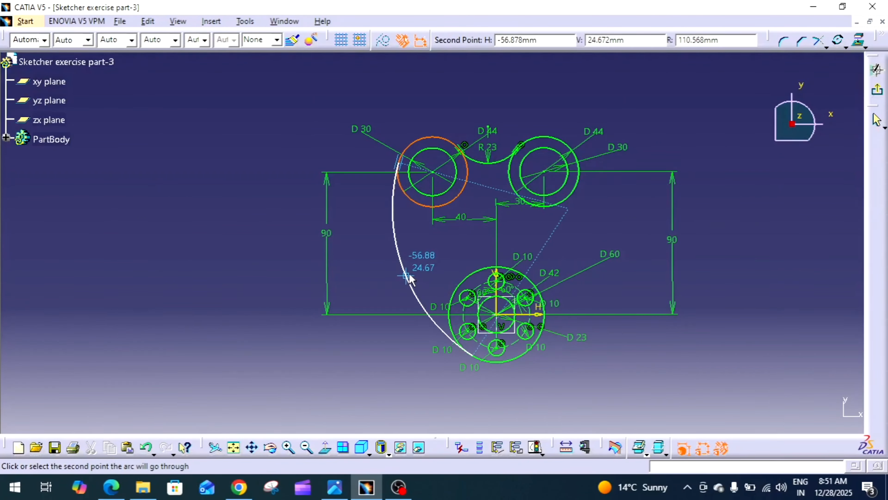
{"action": "left_click", "coordinate": [407, 277]}
Step: Make the new large arc tangent to the central boss's 60 mm outer circle
{"action": "mouse_move", "coordinate": [615, 278]}
{"action": "middle_mouse_down"}
{"action": "mouse_move", "coordinate": [621, 227]}
{"action": "mouse_move", "coordinate": [612, 245]}
{"action": "mouse_move", "coordinate": [454, 262]}
{"action": "mouse_move", "coordinate": [385, 178]}
{"action": "mouse_move", "coordinate": [436, 258]}
{"action": "mouse_move", "coordinate": [373, 228]}
{"action": "mouse_move", "coordinate": [436, 367]}
{"action": "mouse_move", "coordinate": [433, 316]}
{"action": "middle_mouse_up"}
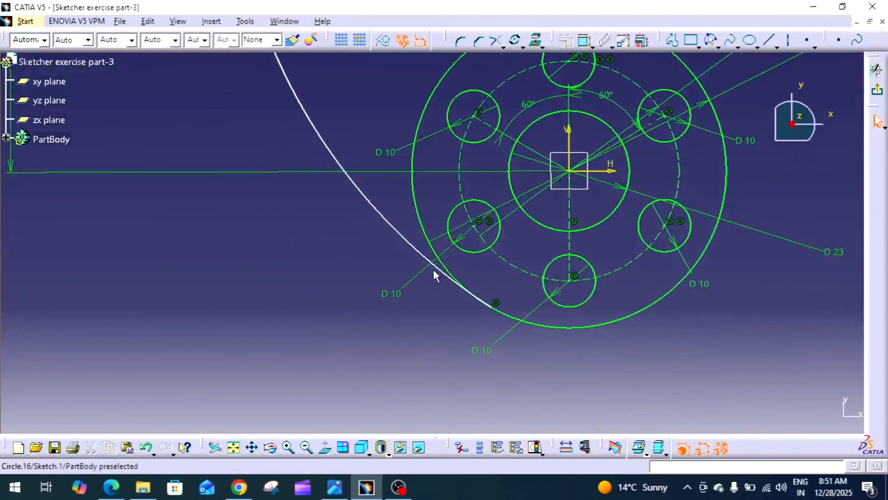
{"action": "left_click", "coordinate": [449, 278]}
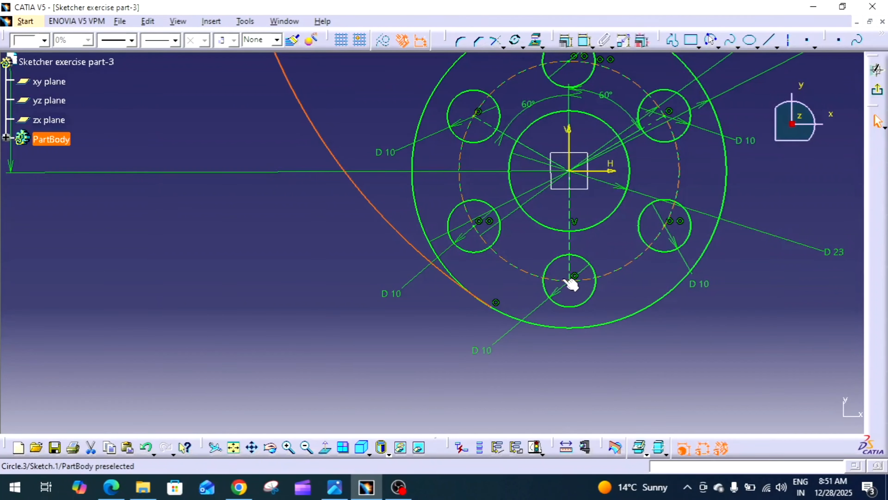
{"action": "left_click", "coordinate": [419, 225], "text": "ctrl"}
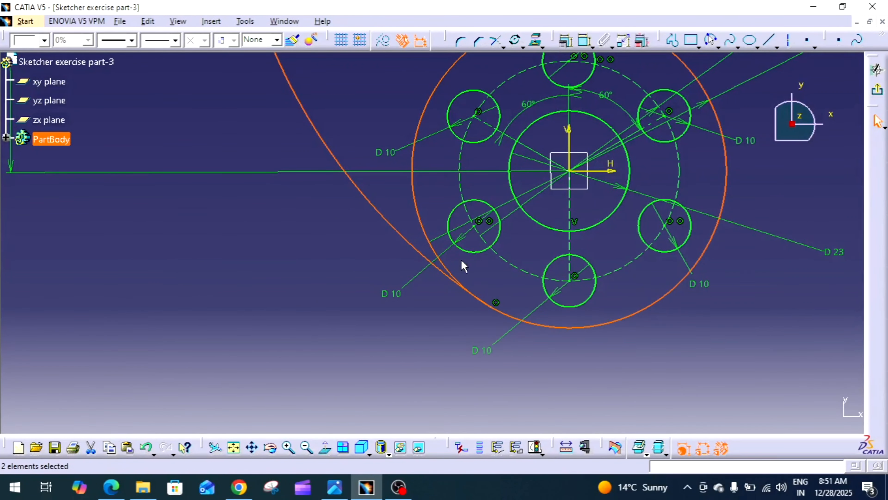
{"action": "left_click", "coordinate": [566, 44]}
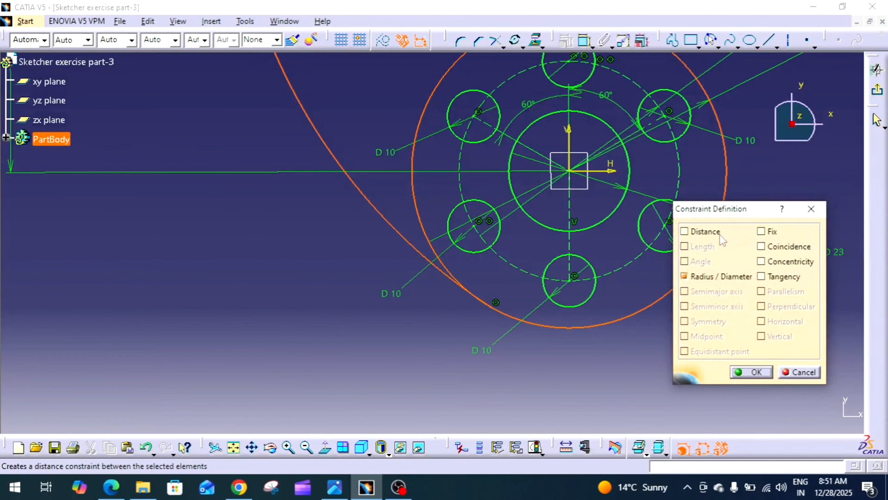
{"action": "left_click", "coordinate": [761, 276]}
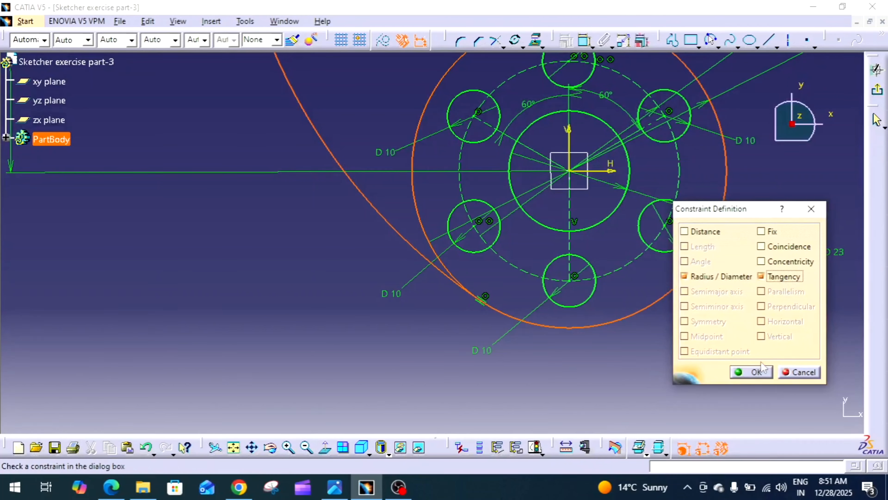
{"action": "left_click", "coordinate": [751, 371]}
Step: Dimension the large arc's radius and set it to 105 mm
{"action": "mouse_move", "coordinate": [754, 381]}
{"action": "middle_mouse_down"}
{"action": "mouse_move", "coordinate": [765, 341]}
{"action": "mouse_move", "coordinate": [666, 274]}
{"action": "mouse_move", "coordinate": [706, 371]}
{"action": "mouse_move", "coordinate": [644, 252]}
{"action": "mouse_move", "coordinate": [609, 91]}
{"action": "middle_mouse_up"}
{"action": "left_click", "coordinate": [584, 40]}
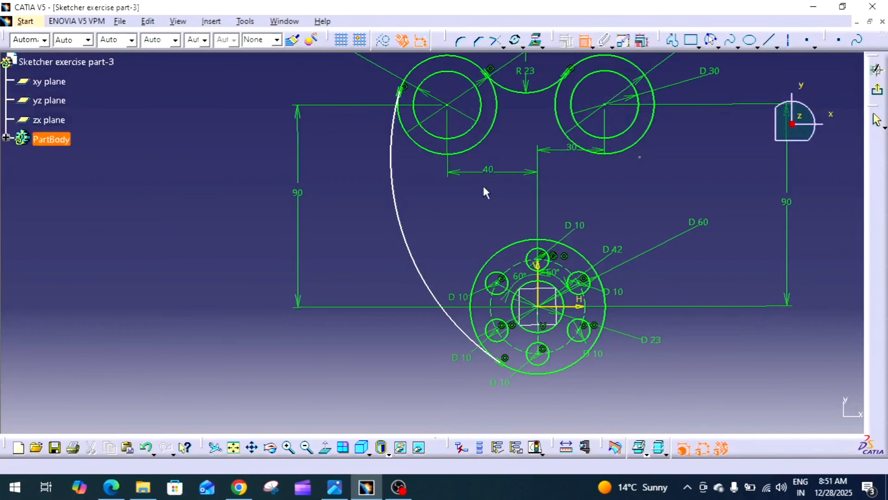
{"action": "left_click", "coordinate": [407, 231]}
{"action": "left_click", "coordinate": [442, 217]}
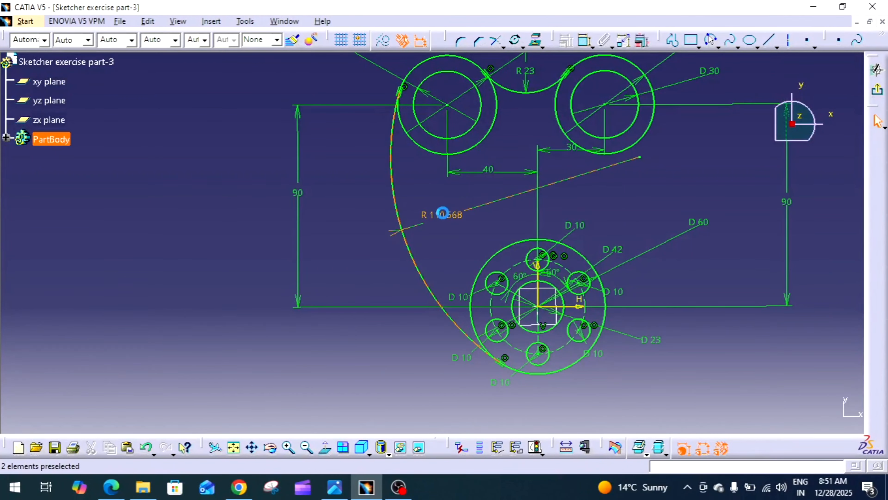
{"action": "left_click", "coordinate": [441, 215]}
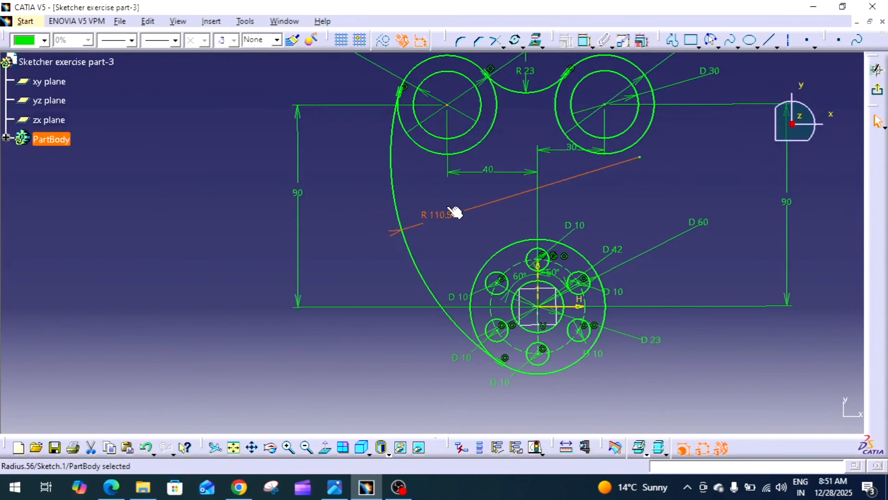
{"action": "double_click", "coordinate": [444, 215]}
{"action": "type", "text": "105"}
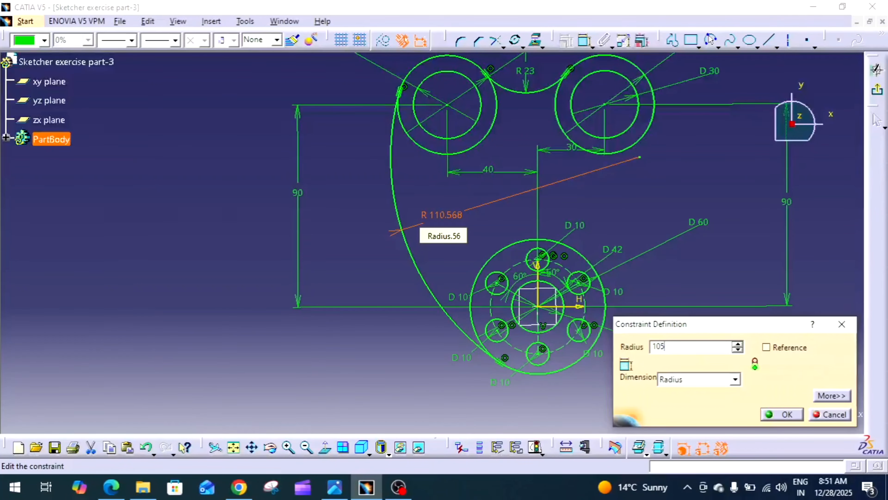
{"action": "key", "text": "Return"}
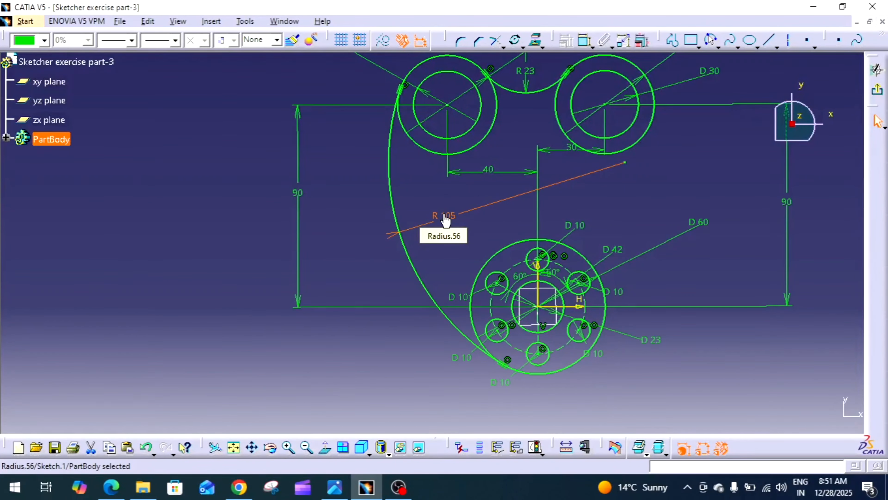
Step: Draw a line from the upper-right outer circle down to the central boss's outer circle
{"action": "left_click", "coordinate": [668, 165]}
{"action": "middle_click_drag", "start_coordinate": [668, 166], "coordinate": [647, 195]}
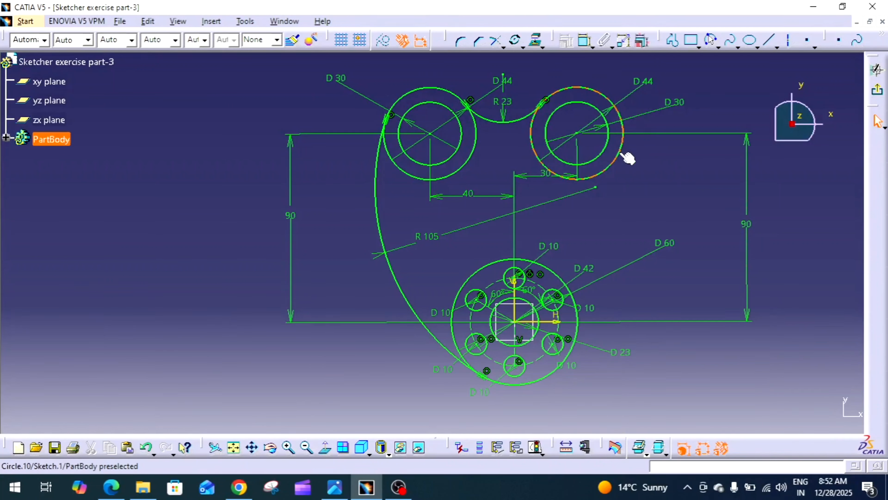
{"action": "left_click", "coordinate": [770, 41]}
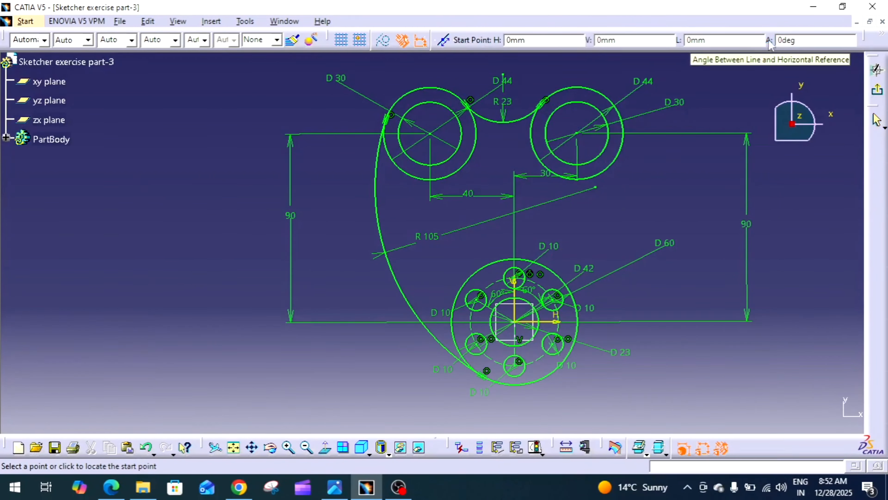
{"action": "left_click", "coordinate": [622, 142]}
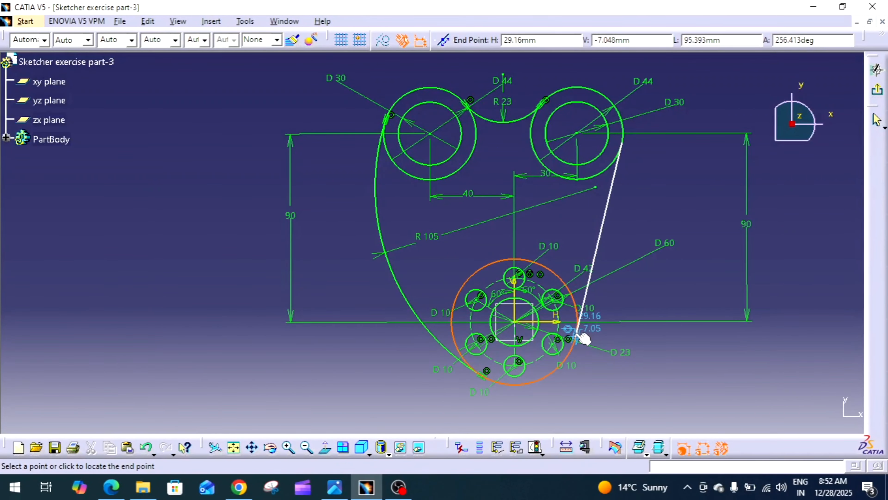
{"action": "left_click", "coordinate": [581, 333]}
Step: Constrain the new line tangent to the upper-right outer circle
{"action": "middle_click_drag", "start_coordinate": [647, 294], "coordinate": [623, 363]}
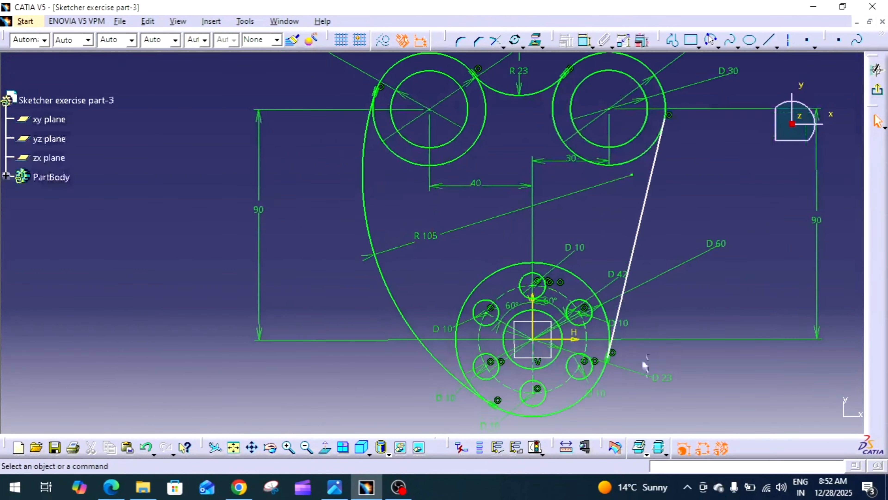
{"action": "mouse_move", "coordinate": [679, 327]}
{"action": "middle_mouse_down"}
{"action": "mouse_move", "coordinate": [627, 319]}
{"action": "mouse_move", "coordinate": [619, 327]}
{"action": "mouse_move", "coordinate": [602, 248]}
{"action": "mouse_move", "coordinate": [625, 199]}
{"action": "middle_mouse_up"}
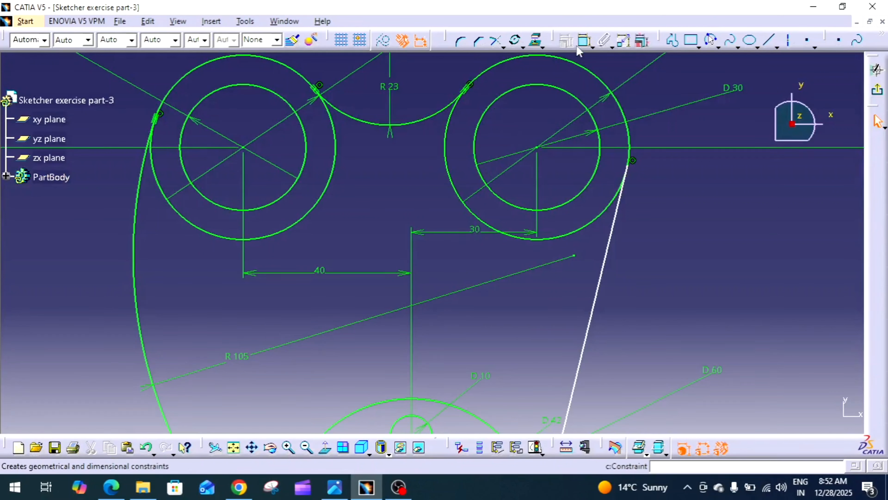
{"action": "left_click", "coordinate": [583, 43]}
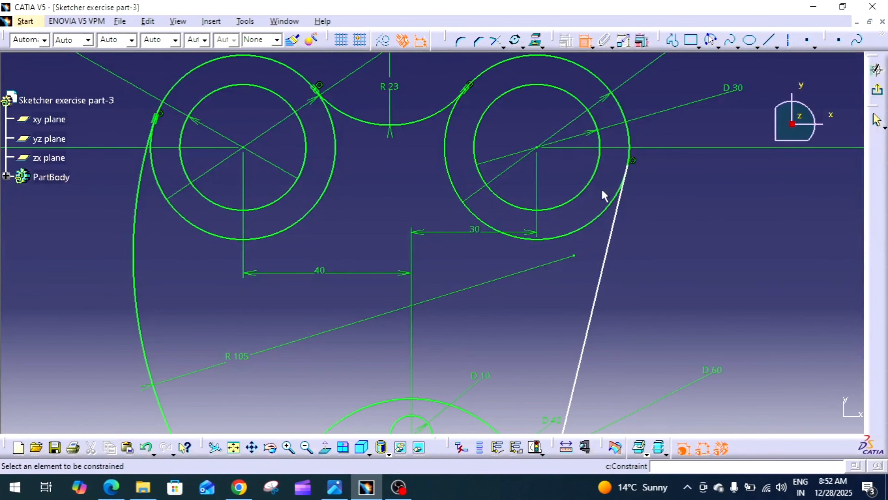
{"action": "left_click", "coordinate": [624, 206]}
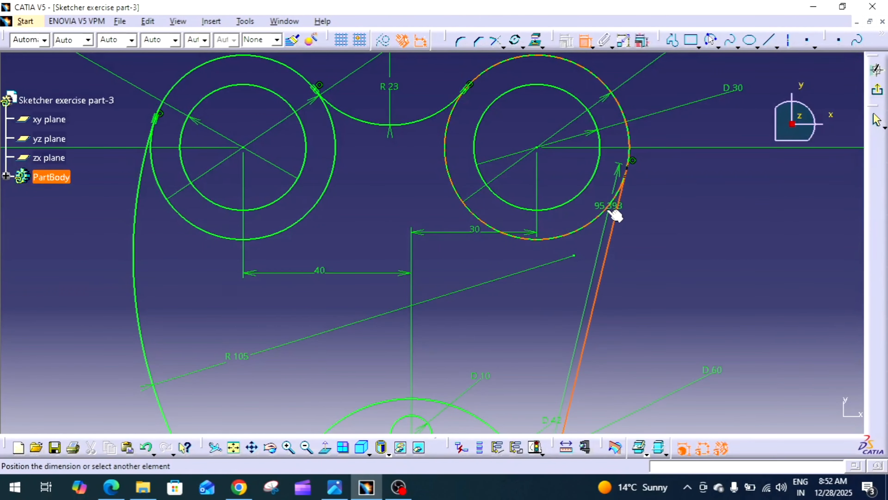
{"action": "left_click", "coordinate": [613, 204]}
{"action": "right_click", "coordinate": [662, 188]}
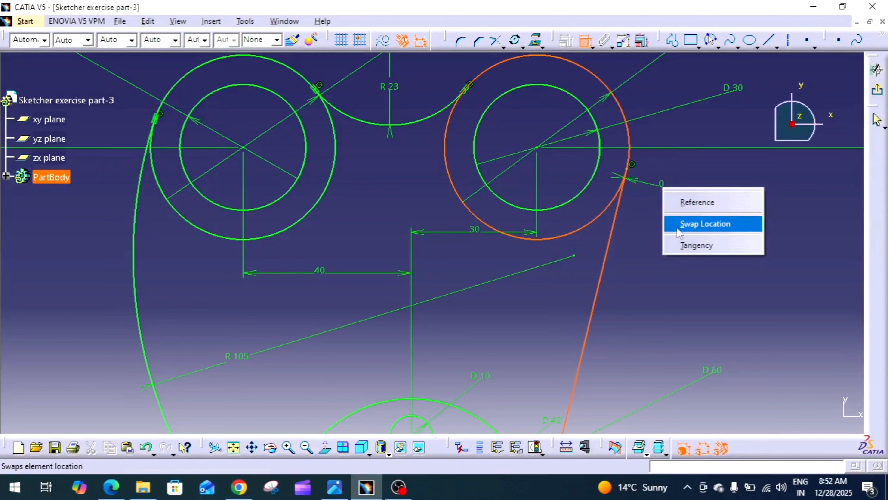
{"action": "left_click", "coordinate": [692, 246]}
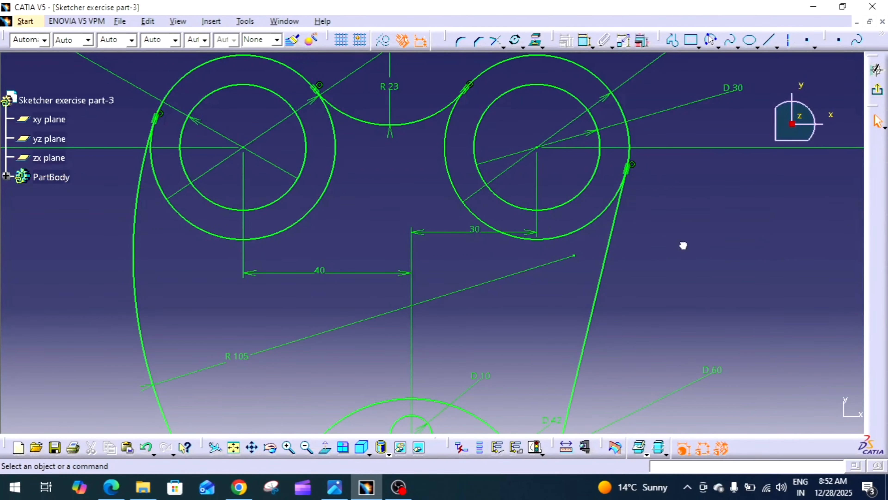
Step: Compare the sketch with the Orejeta reference drawing and return to the sketch
{"action": "mouse_move", "coordinate": [681, 246]}
{"action": "middle_mouse_down"}
{"action": "mouse_move", "coordinate": [675, 152]}
{"action": "mouse_move", "coordinate": [676, 231]}
{"action": "mouse_move", "coordinate": [595, 195]}
{"action": "mouse_move", "coordinate": [579, 199]}
{"action": "middle_mouse_up"}
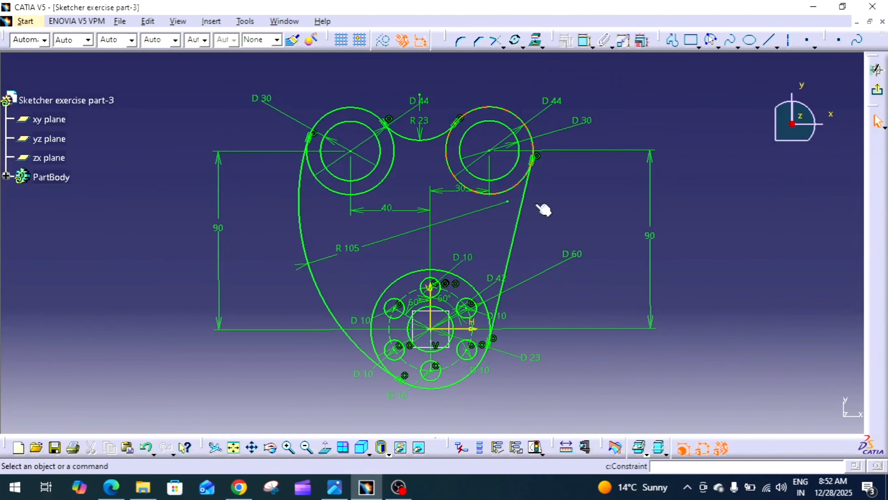
{"action": "left_click", "coordinate": [335, 487]}
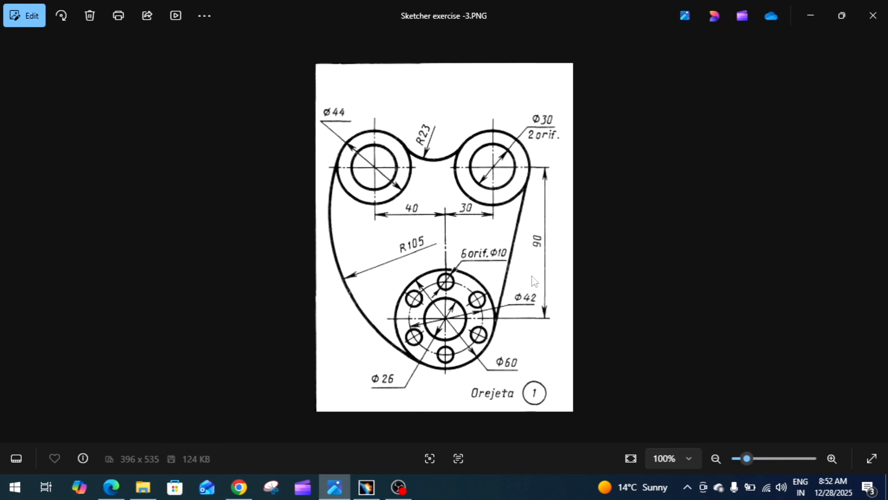
{"action": "left_click", "coordinate": [334, 494]}
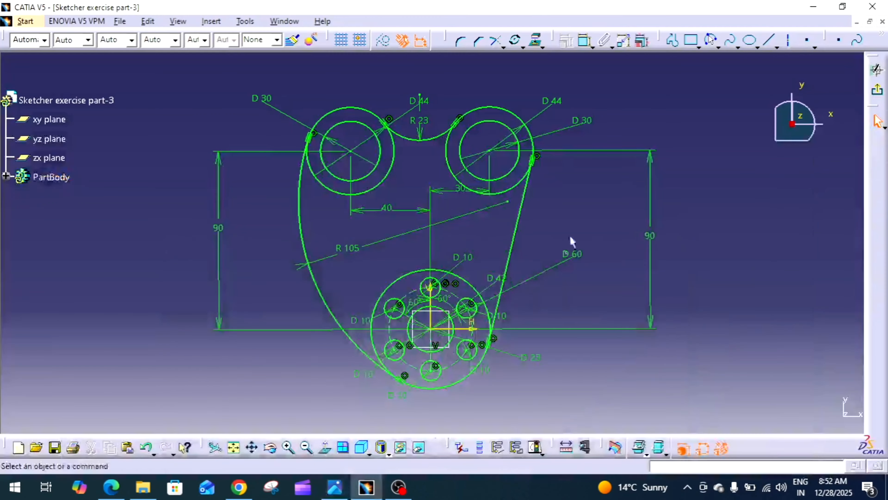